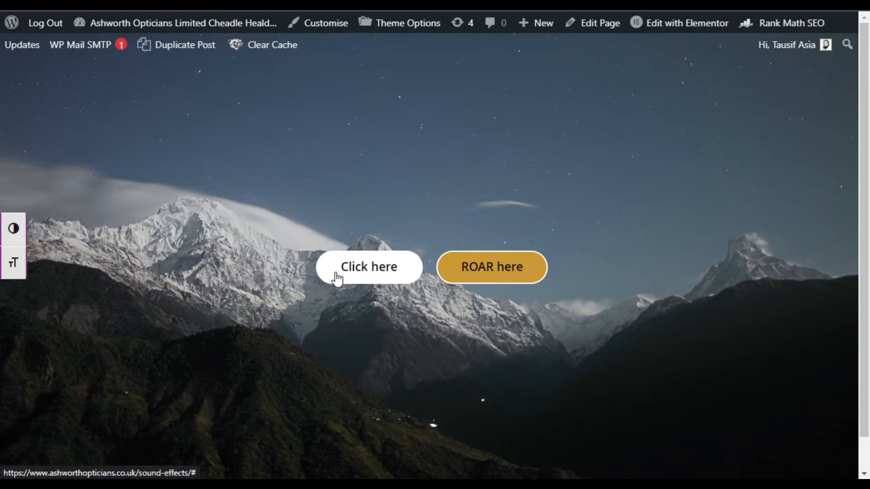
# - Play the Click here button's sound effect a few times on the finished page
pyautogui.click(336, 274)
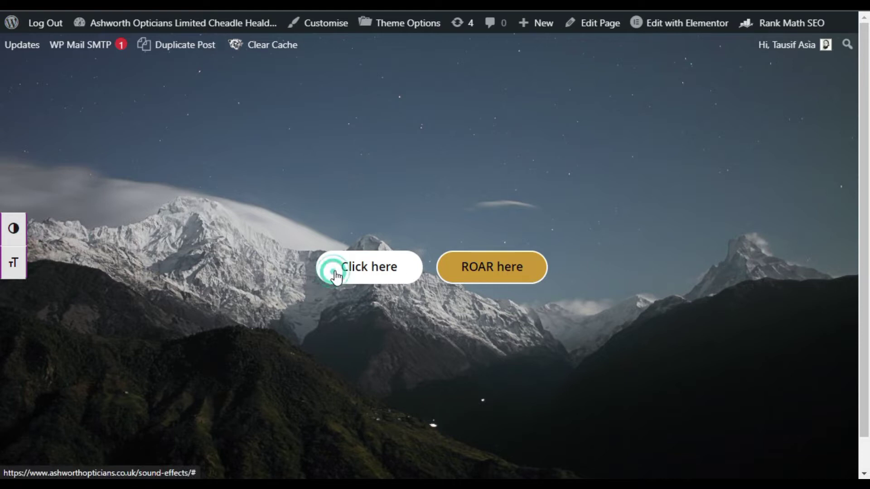
pyautogui.click(373, 284)
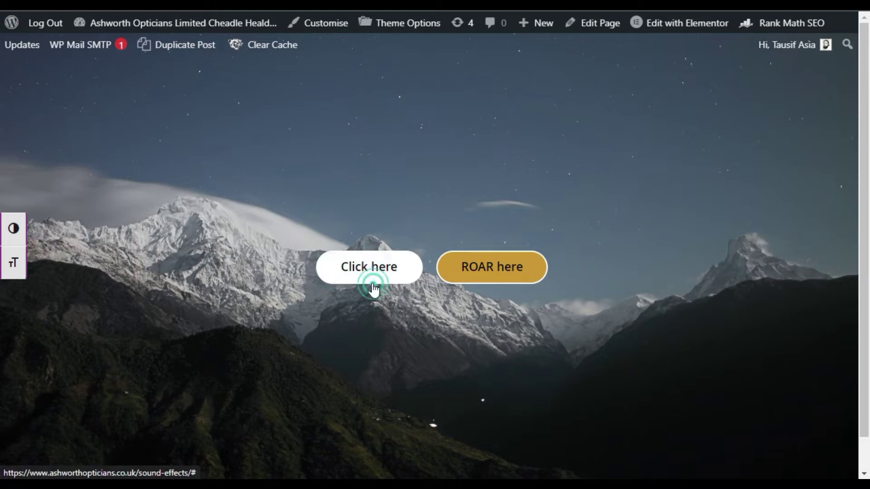
pyautogui.click(407, 279)
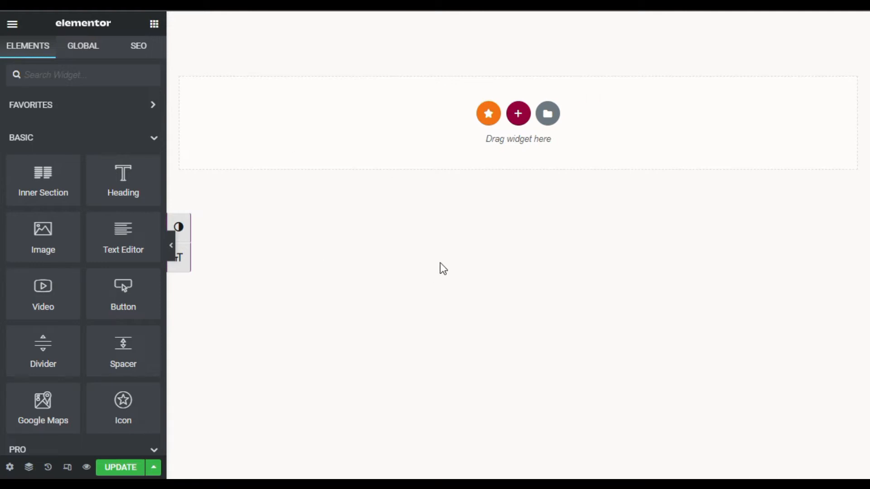
# - Add a two-column section with a minimum height of 100 VH
pyautogui.click(518, 114)
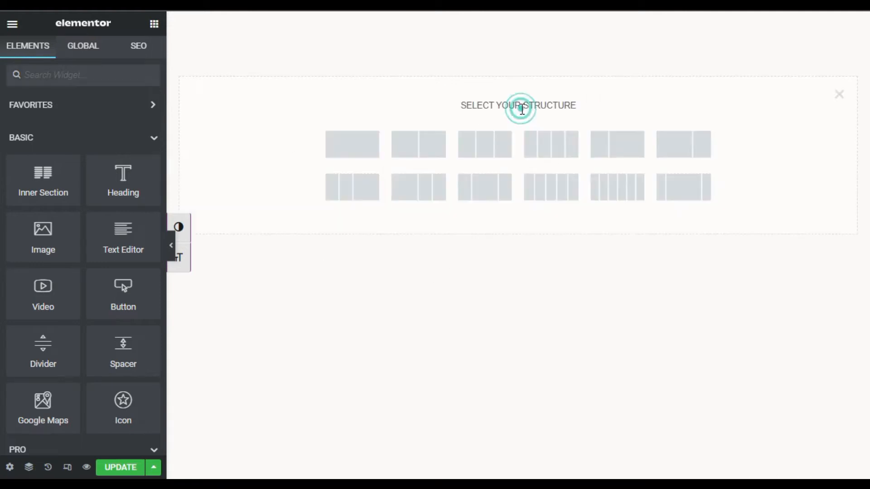
pyautogui.click(419, 144)
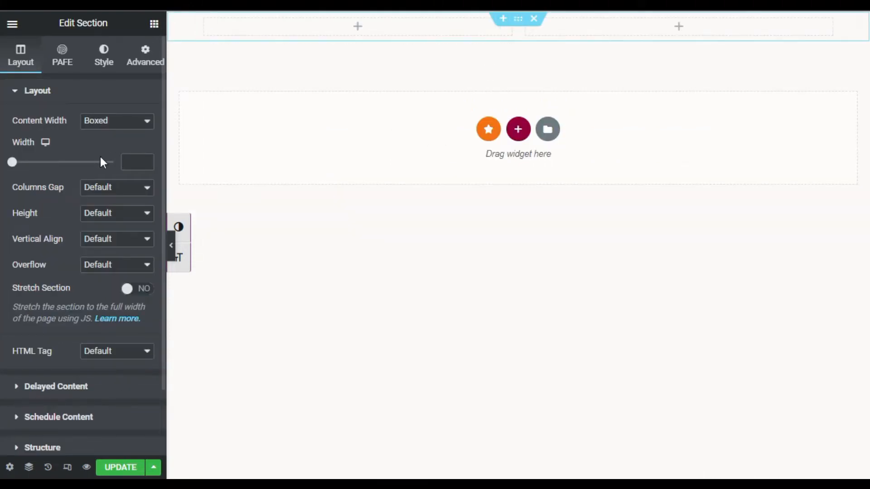
pyautogui.click(116, 213)
pyautogui.click(112, 252)
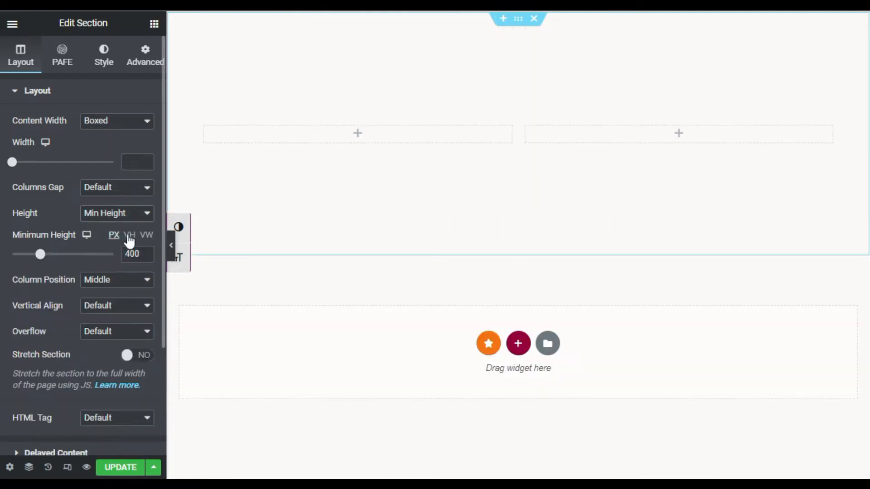
pyautogui.click(130, 234)
pyautogui.moveTo(40, 254); pyautogui.dragTo(114, 254)
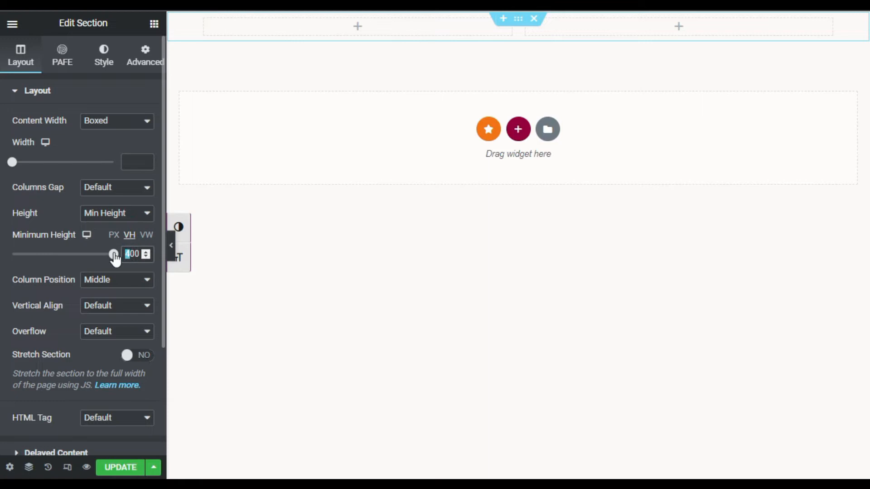
# - Give the section a Classic background using the starry mountain photo from the media library
pyautogui.click(103, 55)
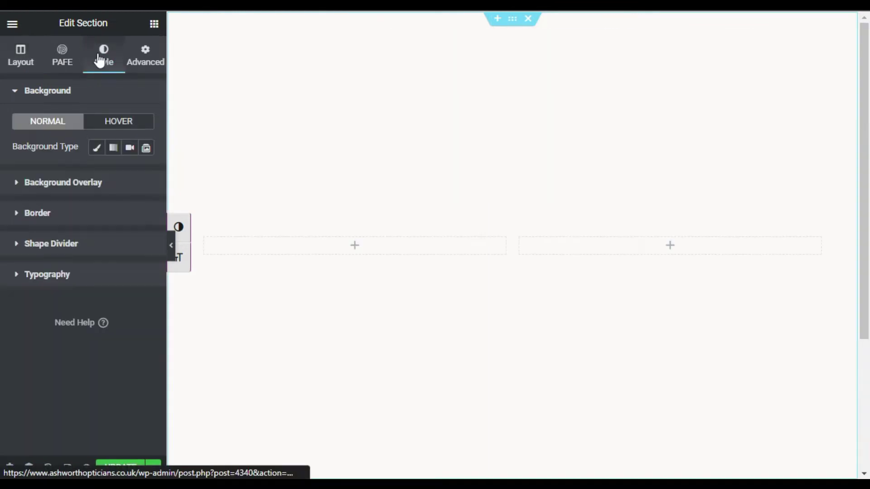
pyautogui.click(97, 147)
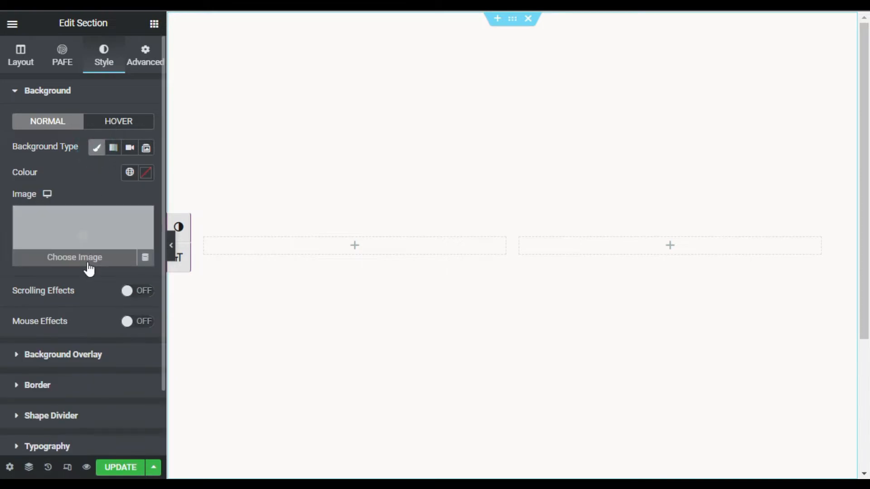
pyautogui.click(89, 262)
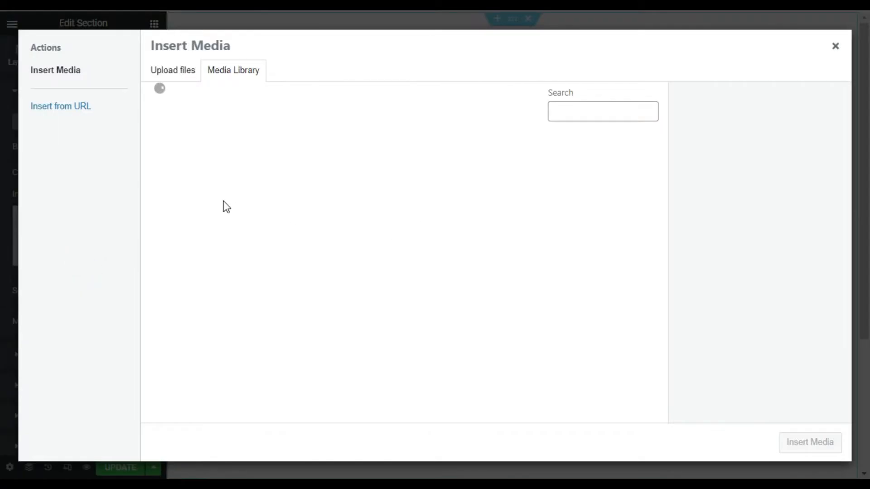
pyautogui.scroll(-3, 226, 206)
pyautogui.scroll(-3, 341, 203)
pyautogui.click(429, 143)
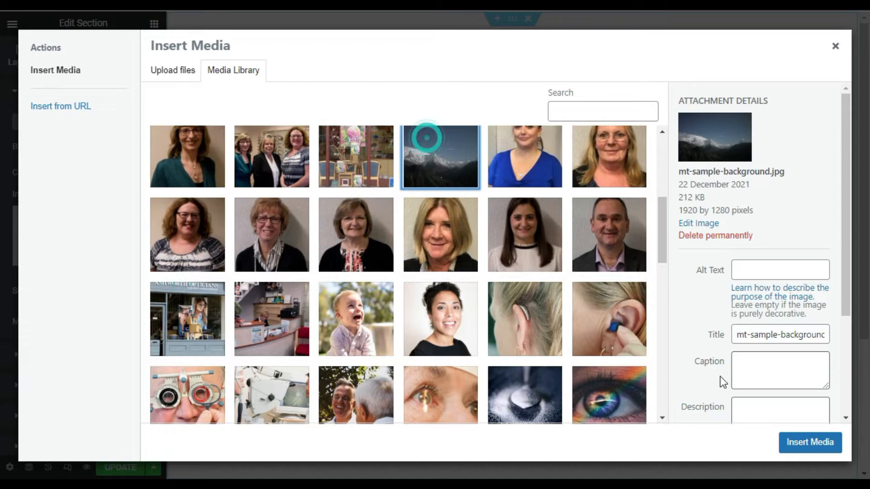
pyautogui.click(810, 442)
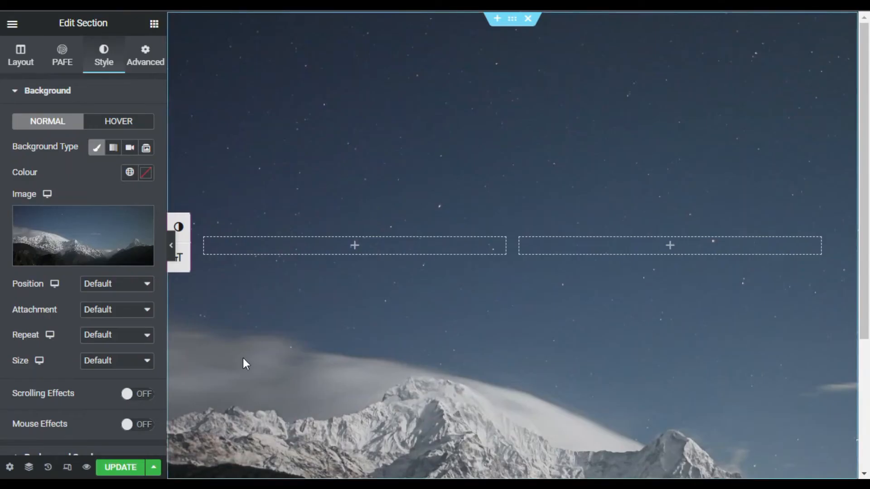
# - Set the background image size to Cover so it fills the section
pyautogui.click(127, 375)
pyautogui.click(115, 360)
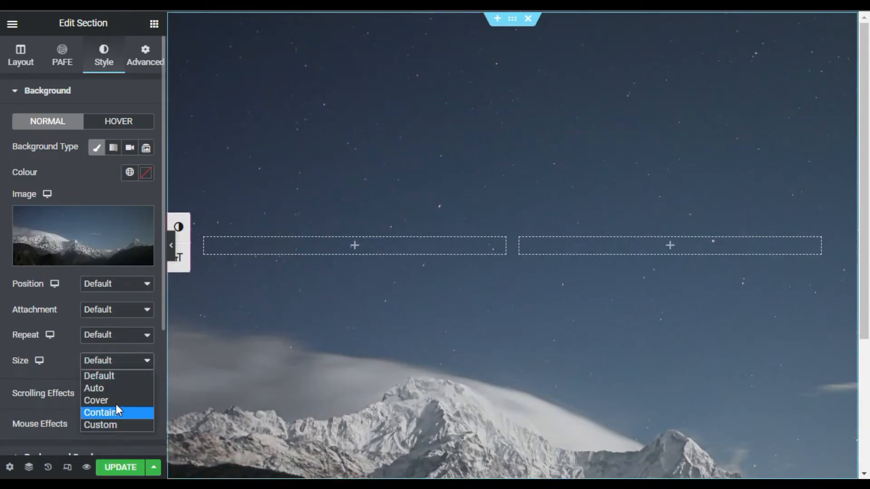
pyautogui.click(109, 394)
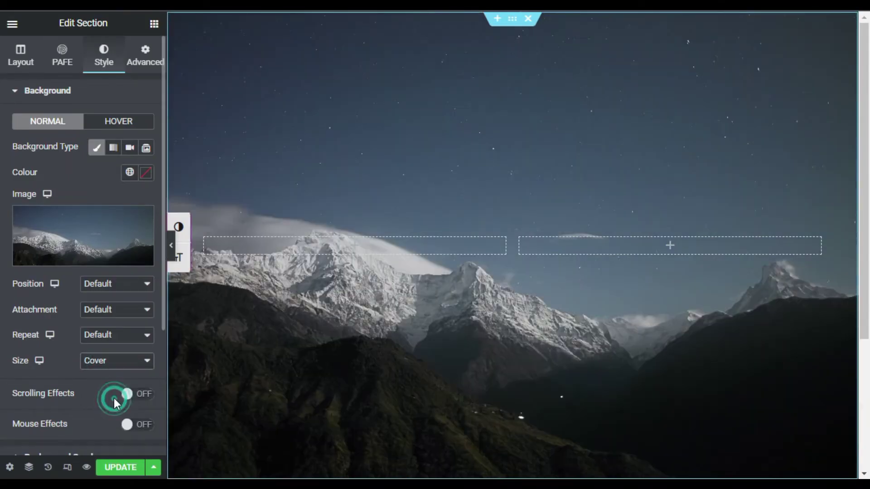
pyautogui.click(154, 23)
# - Add a Button widget to the left column and align it to the right
pyautogui.moveTo(111, 297); pyautogui.dragTo(453, 244)
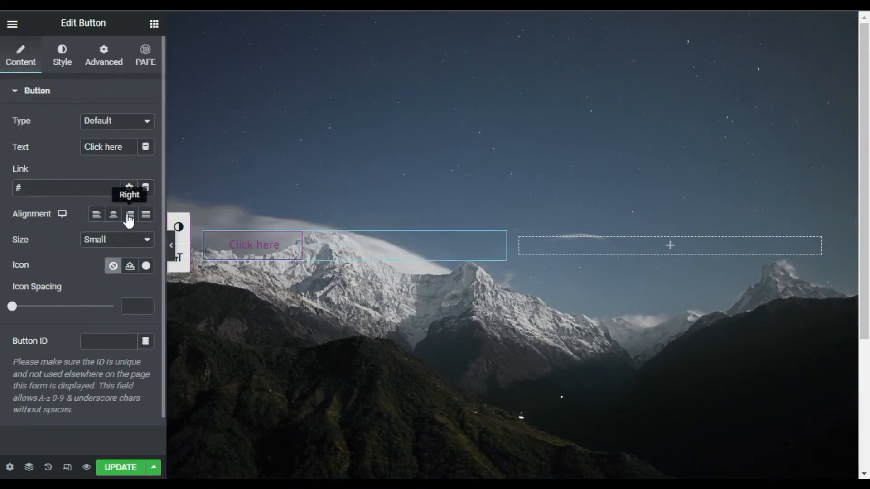
pyautogui.click(129, 217)
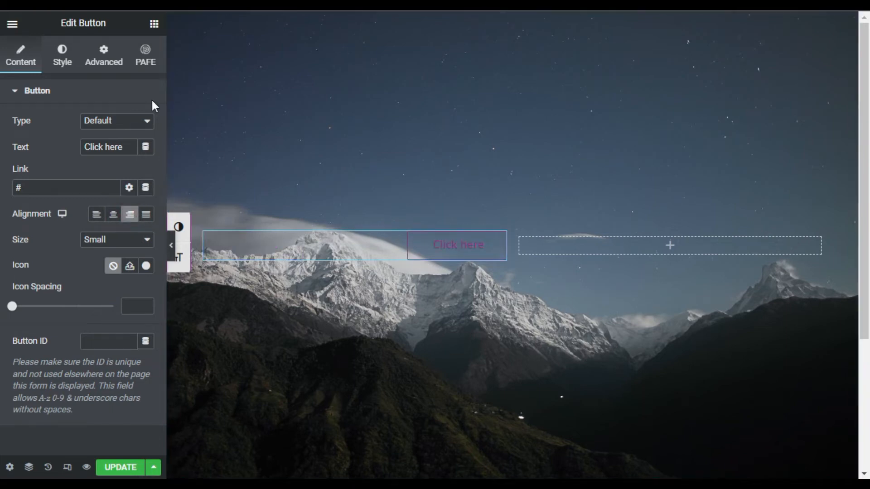
pyautogui.click(62, 59)
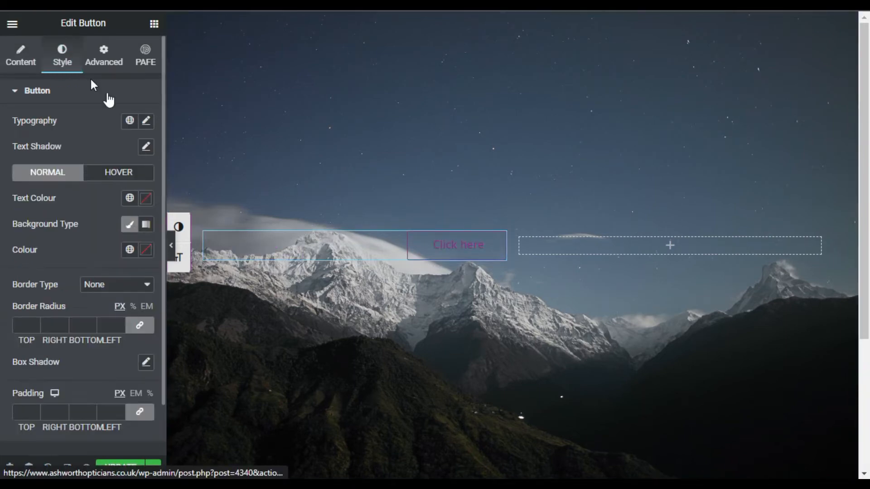
# - Make the button's text black and its background white
pyautogui.click(145, 198)
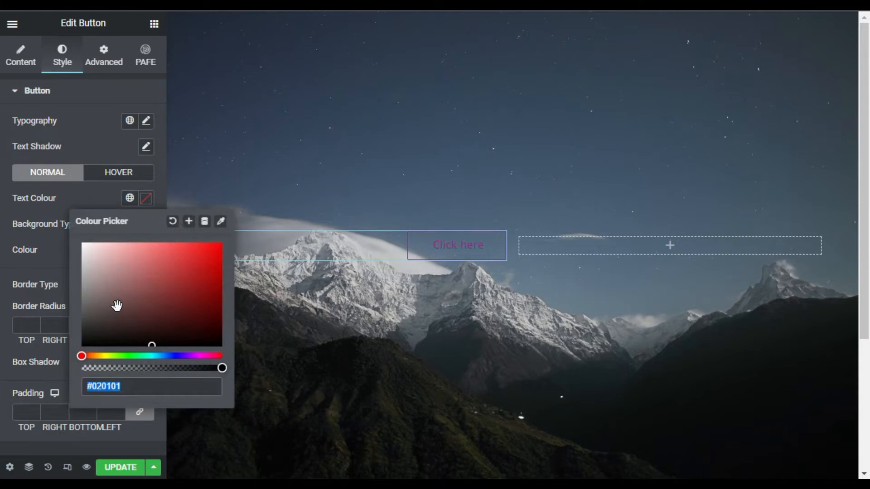
pyautogui.moveTo(119, 303); pyautogui.dragTo(80, 346)
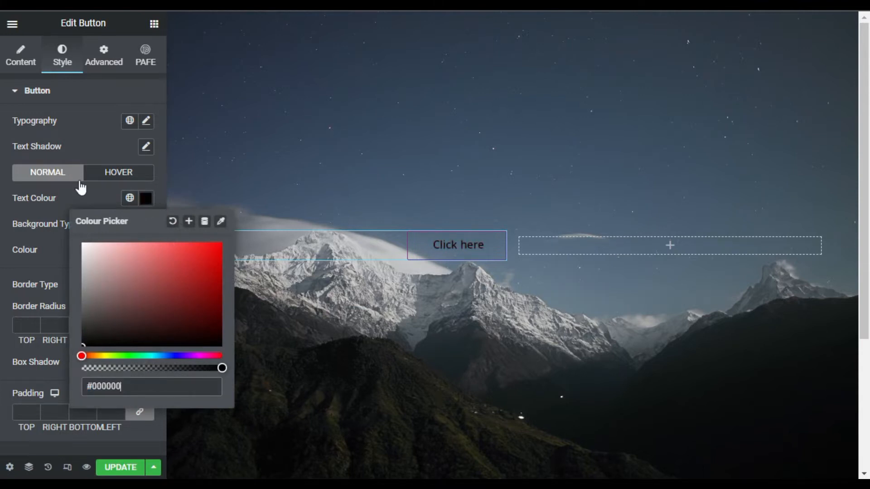
pyautogui.click(82, 187)
pyautogui.click(146, 250)
pyautogui.click(83, 297)
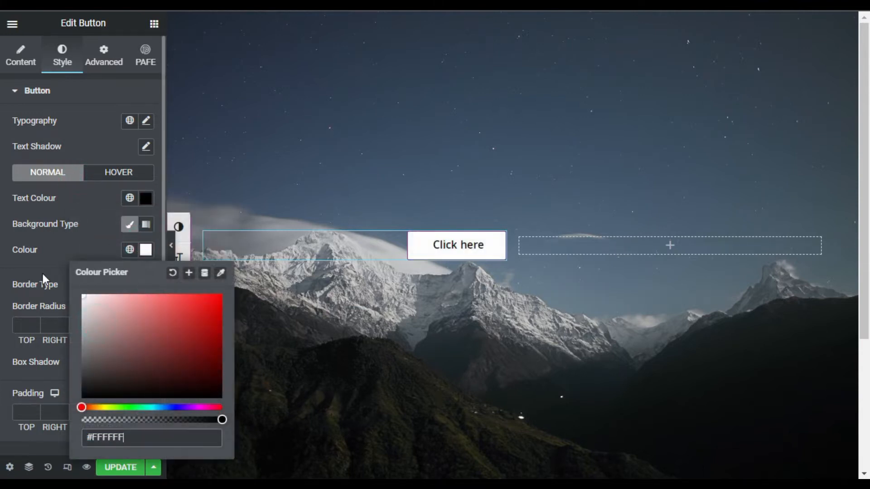
pyautogui.click(41, 274)
# - Give the button a solid white border with 40px rounded corners
pyautogui.click(117, 285)
pyautogui.click(127, 309)
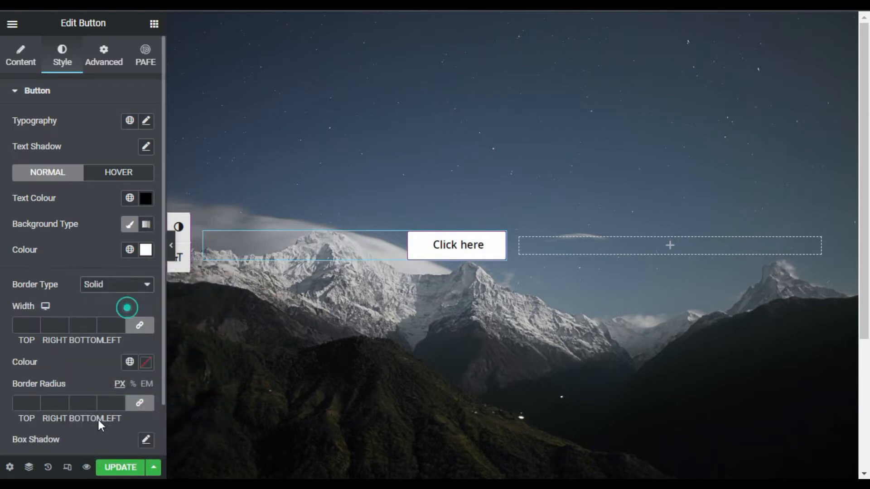
pyautogui.click(145, 362)
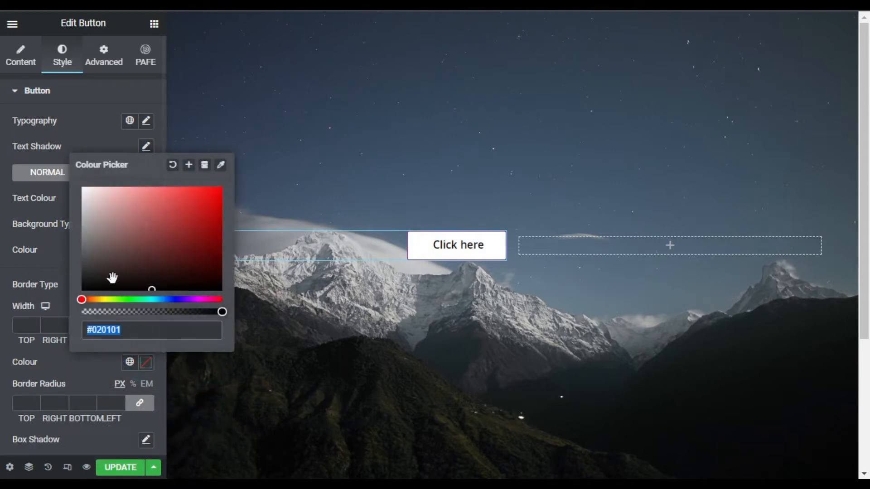
pyautogui.click(83, 189)
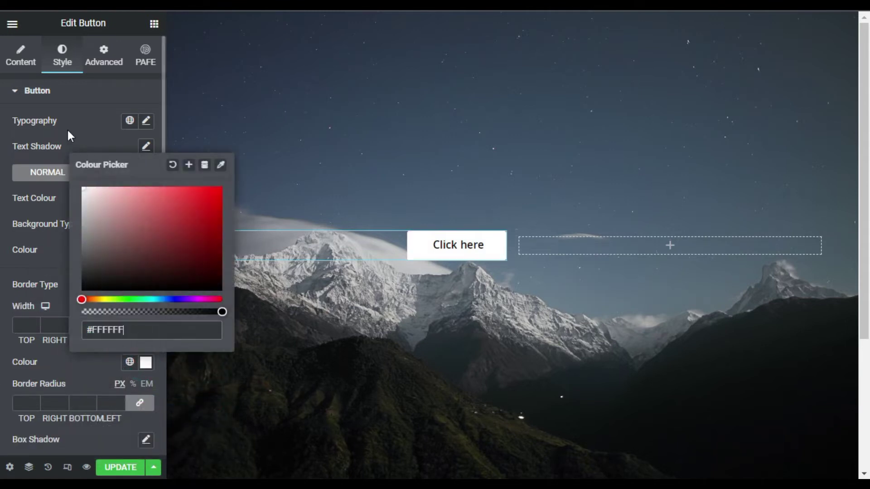
pyautogui.click(26, 403)
pyautogui.write('40')
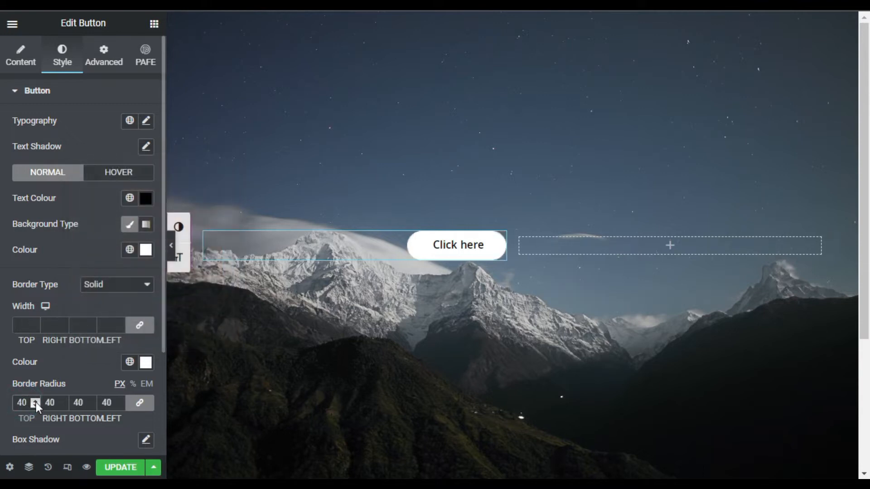
pyautogui.moveTo(457, 246)
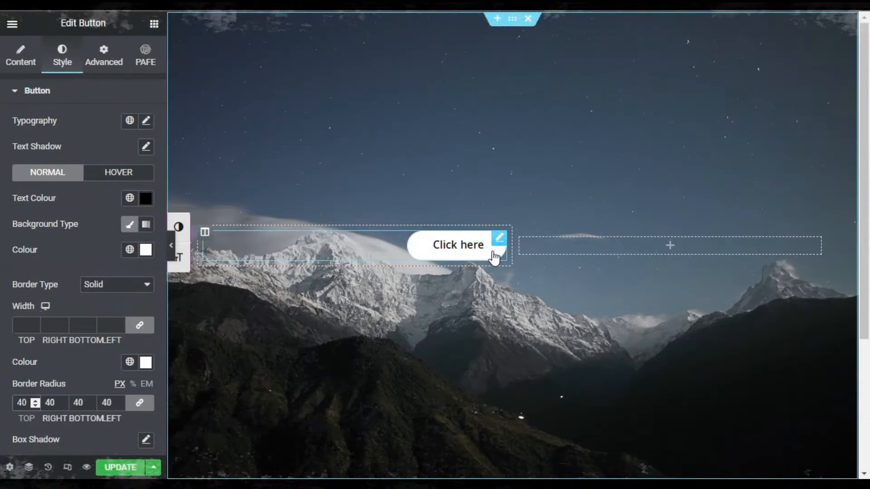
pyautogui.click(154, 24)
pyautogui.scroll(-3, 483, 272)
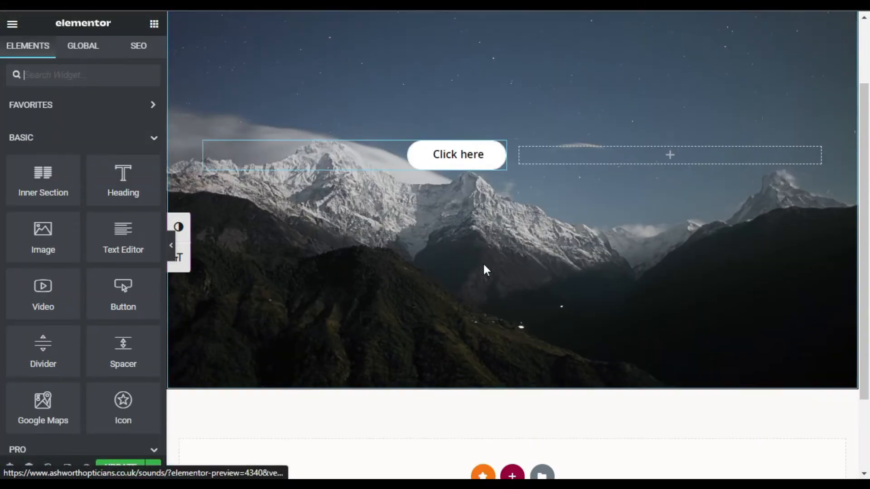
# - Search the widgets for 'htm' and drop an HTML widget into the empty section below the hero
pyautogui.click(66, 77)
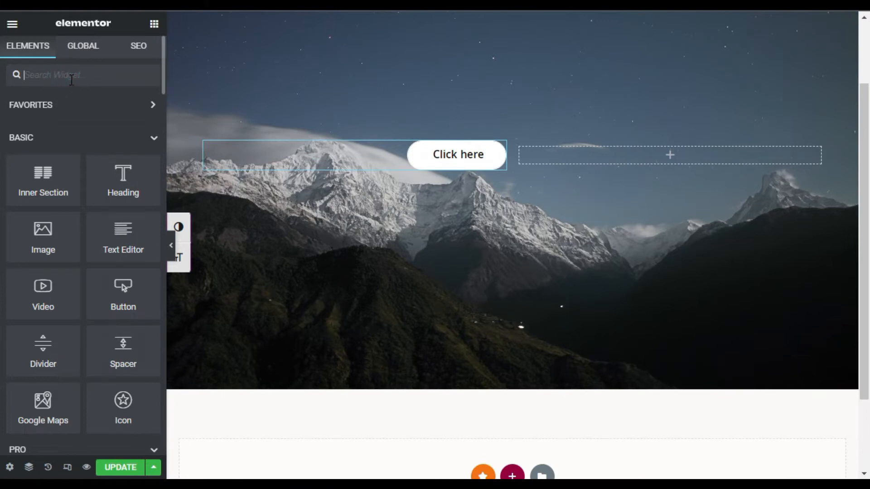
pyautogui.write('htmk')
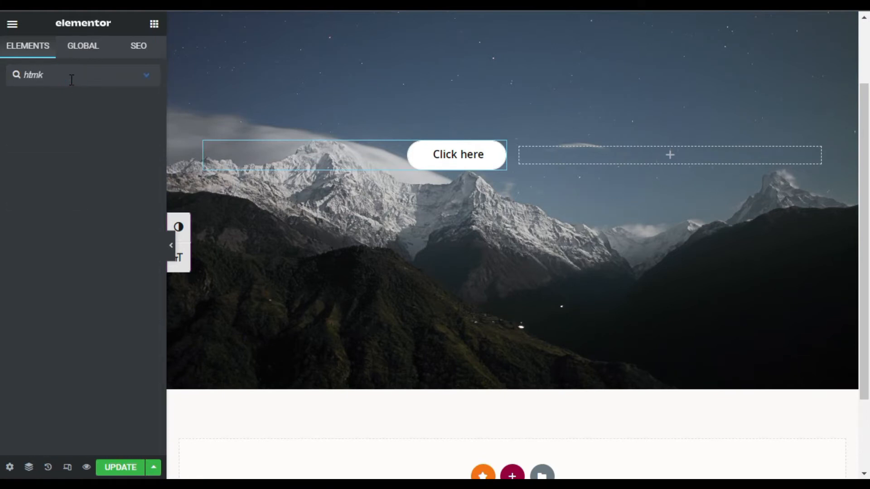
pyautogui.press('BackSpace')
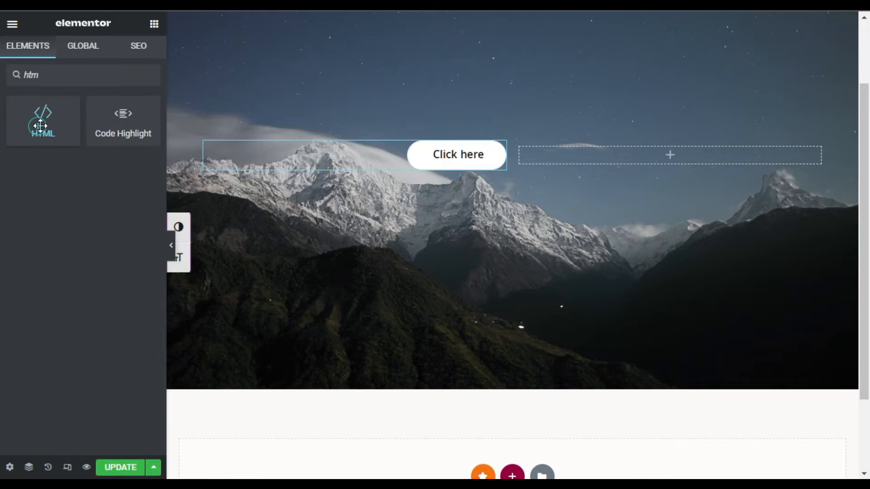
pyautogui.moveTo(38, 125)
pyautogui.mouseDown()
pyautogui.moveTo(371, 327)
pyautogui.moveTo(501, 456)
pyautogui.mouseUp()
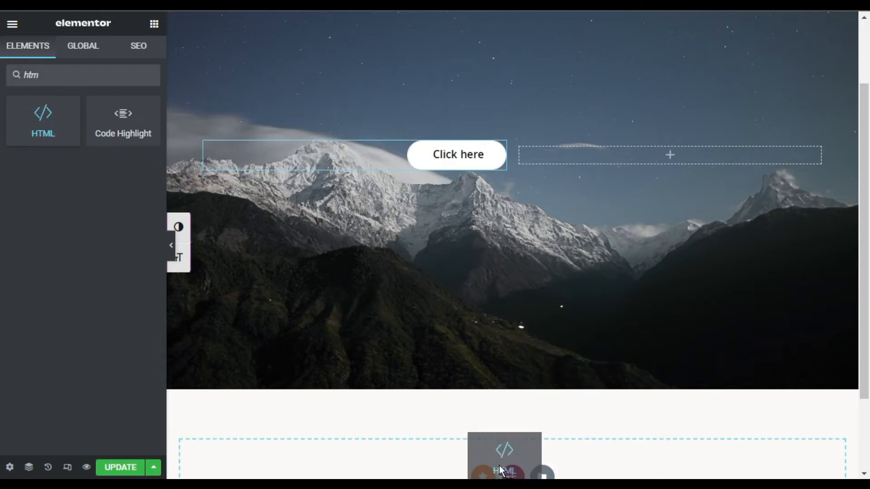
pyautogui.moveTo(501, 456); pyautogui.dragTo(501, 462)
pyautogui.scroll(-1, 393, 384)
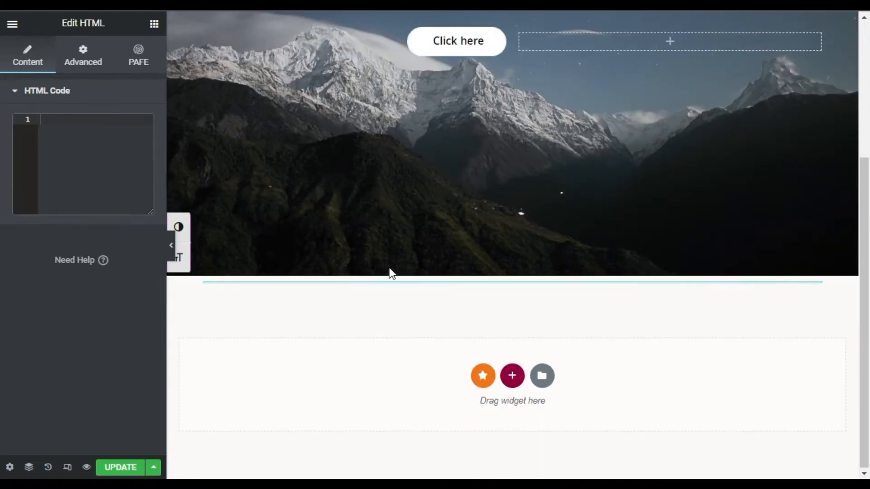
# - Paste the jQuery click-sound audio script into the HTML code box
pyautogui.click(58, 149)
pyautogui.write('<script src="https://code.jquery.com/jquery-3.6.0.min.js"></script> <script> $(document).ready(function() {   //Audio 1 Starts   var audio1 = new Audio(\'\')   $(".click-sound").mousedown(function() {     audio1.load();     audio1.play();   });   //Audio 1 Ends  }); </script>')
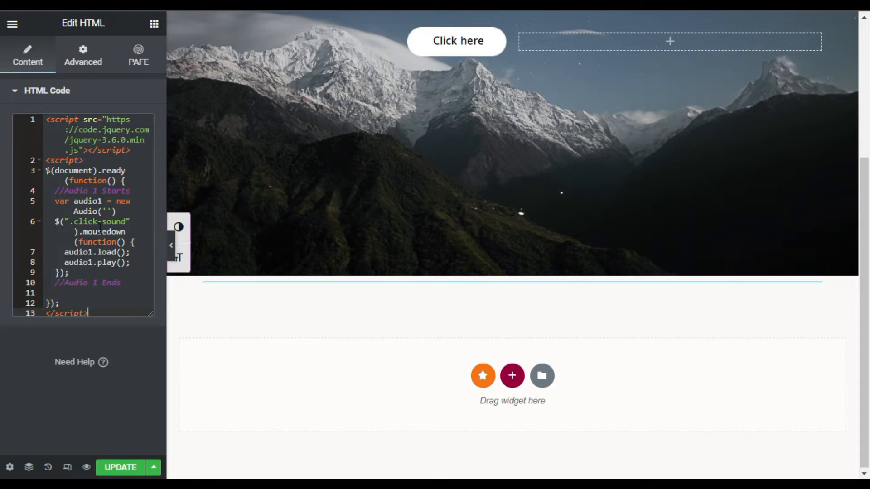
pyautogui.click(58, 201)
pyautogui.click(76, 222)
pyautogui.click(128, 222)
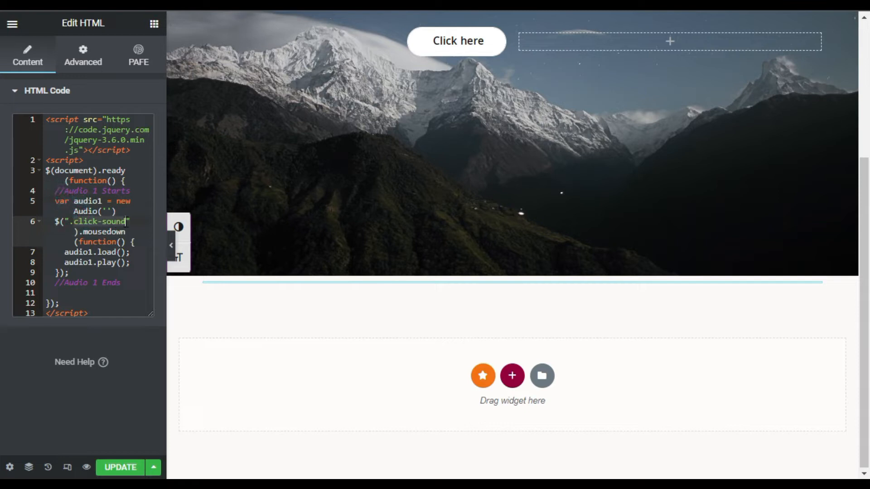
# - Place the cursor inside Audio('')'s empty quotes and switch to the Media Library tab
pyautogui.click(115, 211)
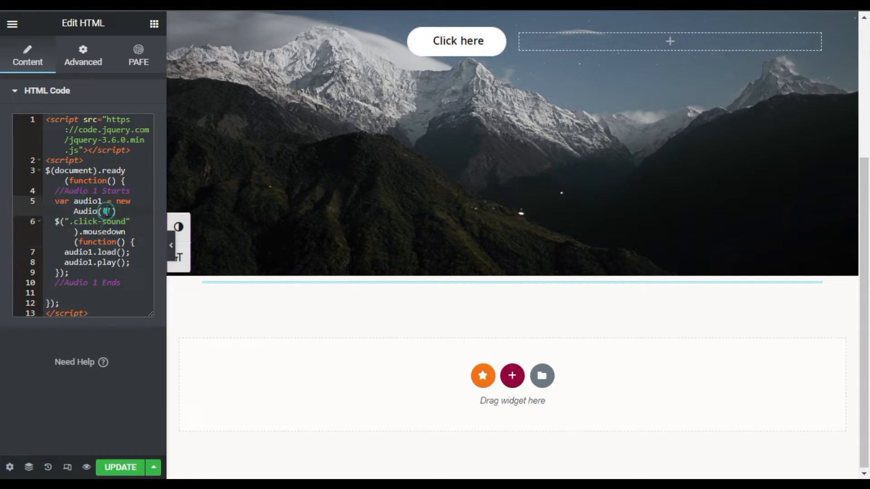
pyautogui.click(108, 212)
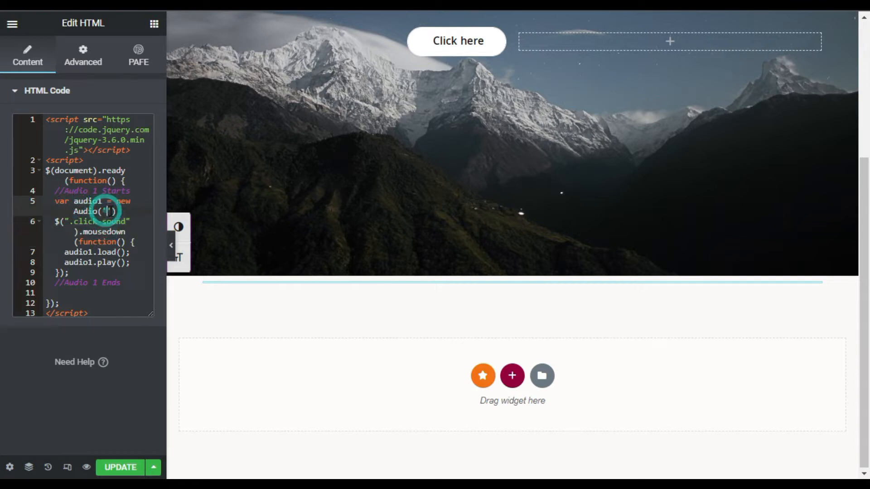
pyautogui.click(108, 211)
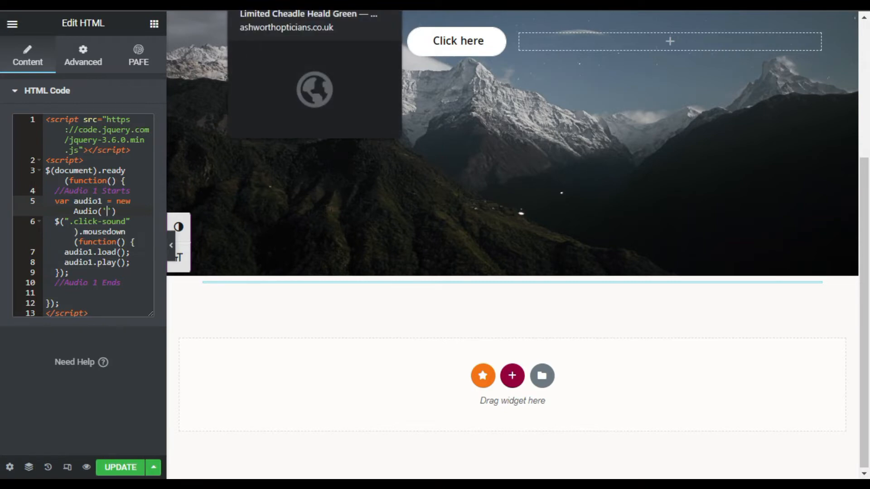
pyautogui.click(312, 7)
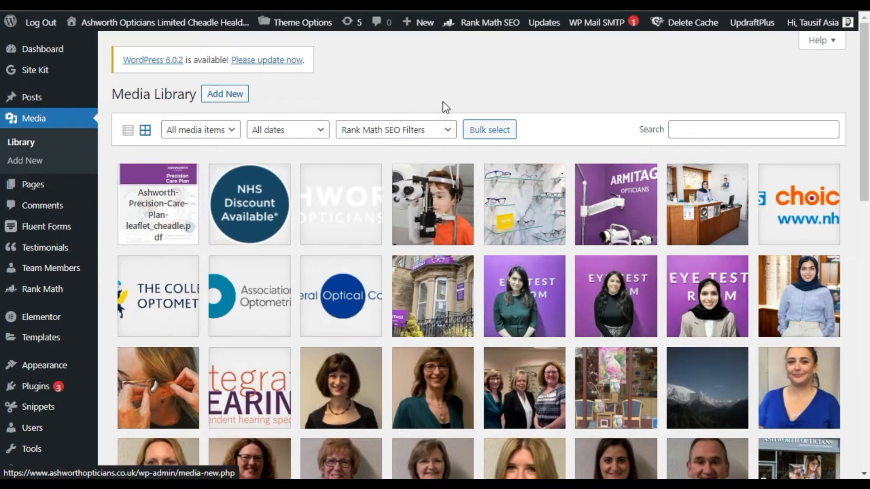
# - Upload clickUEffect.mp3 to the Media Library and copy its file URL
pyautogui.click(232, 99)
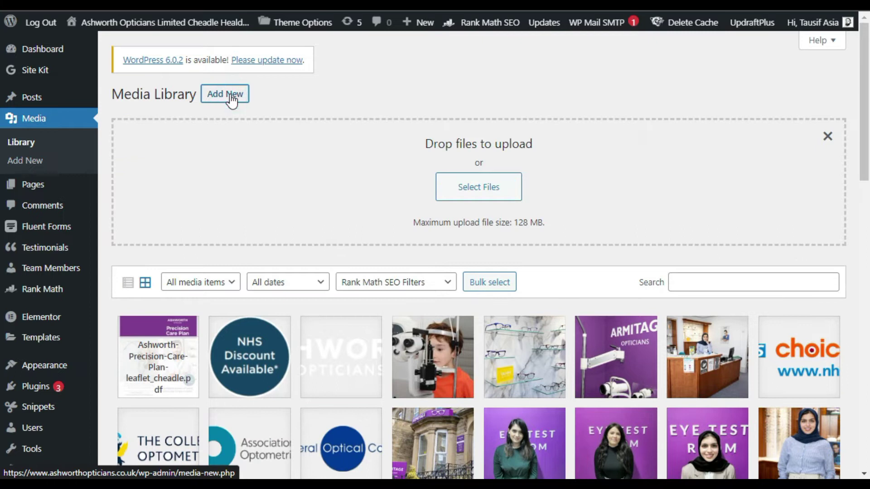
pyautogui.click(482, 181)
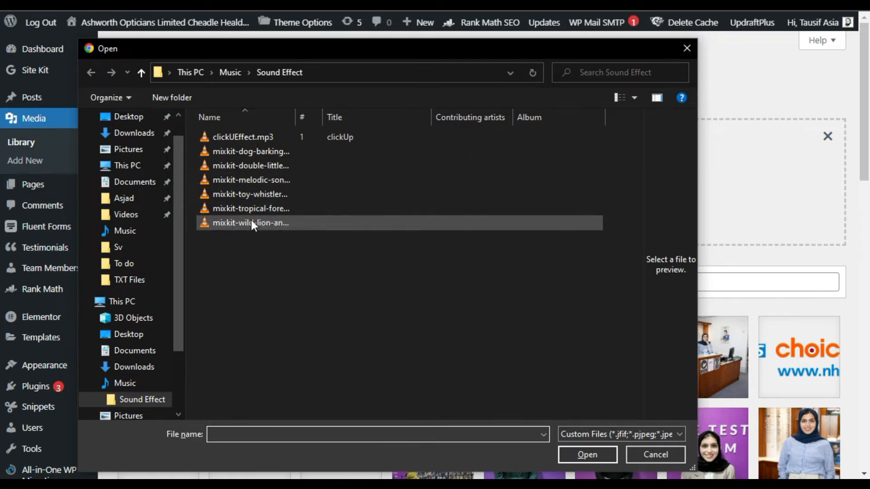
pyautogui.press('Down')
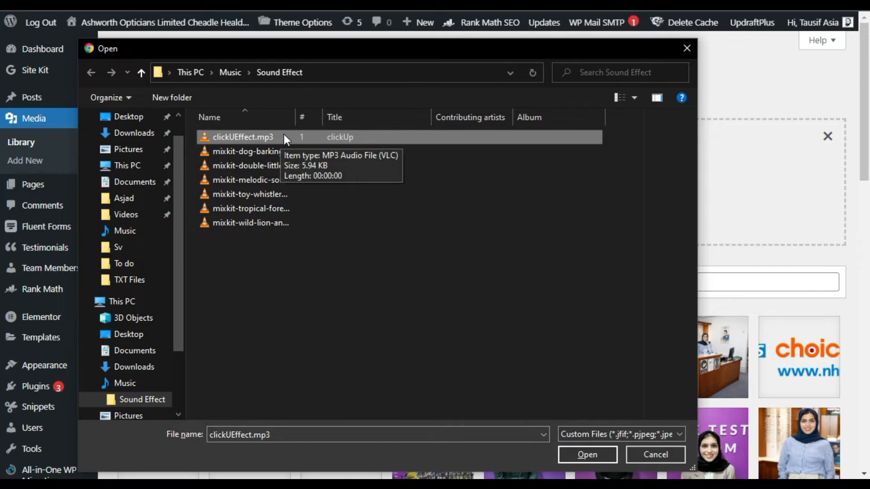
pyautogui.click(585, 458)
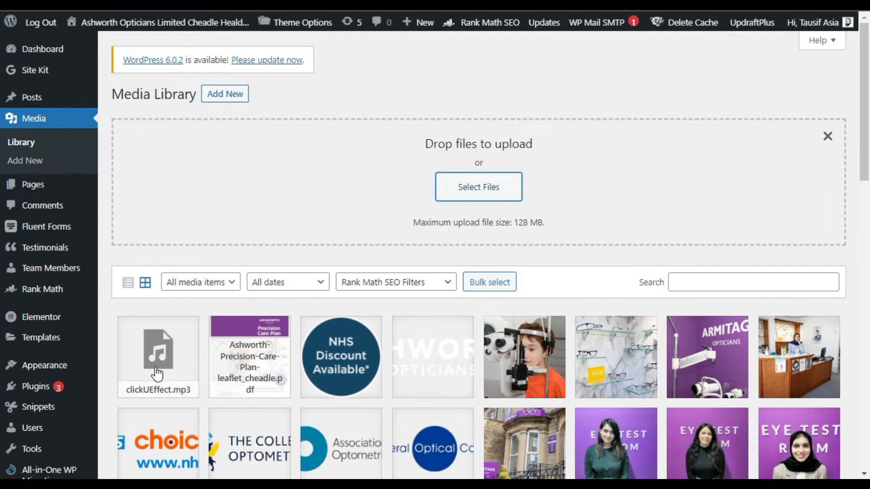
pyautogui.click(156, 370)
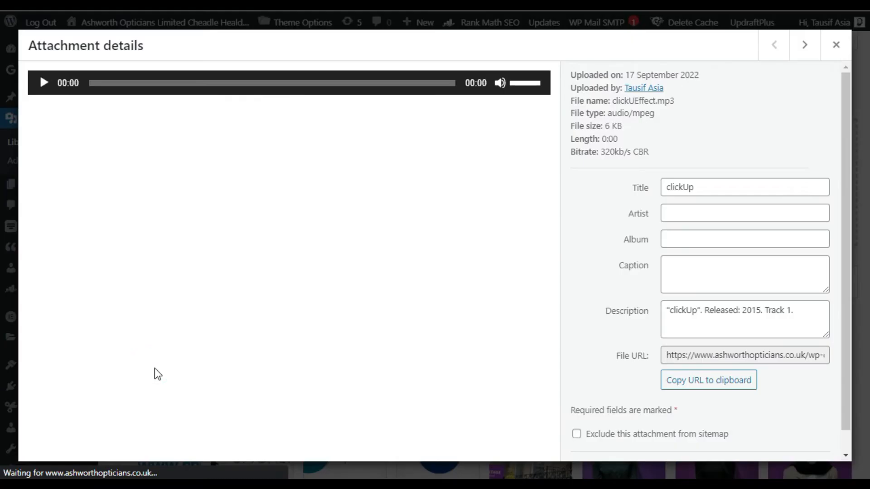
pyautogui.click(693, 385)
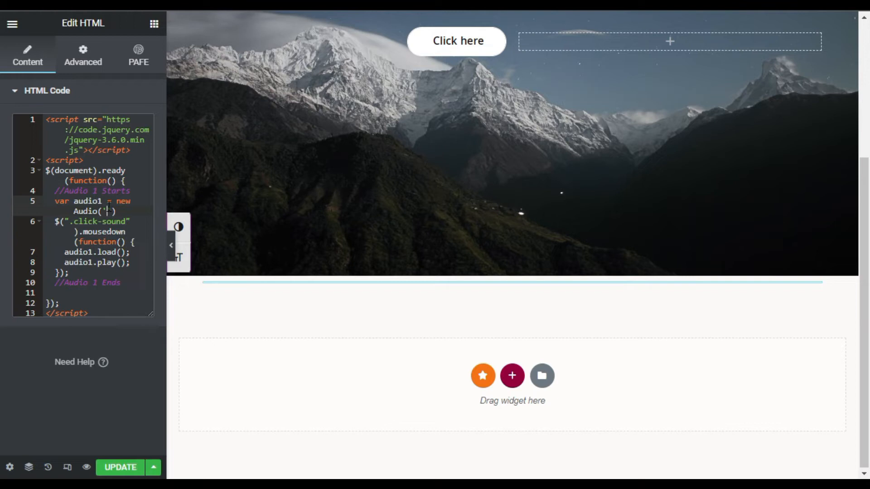
# - Paste the clickUEffect.mp3 URL into Audio('') and select the click-sound class name in the script
pyautogui.write('https://www.ashworthopticians.co.uk/wp-content/uploads/2022/09/clickUEffect.mp3')
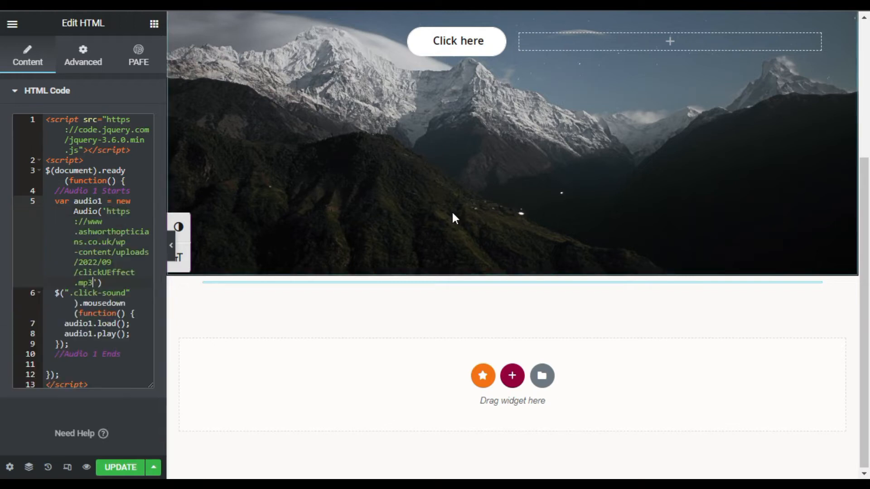
pyautogui.scroll(3, 452, 211)
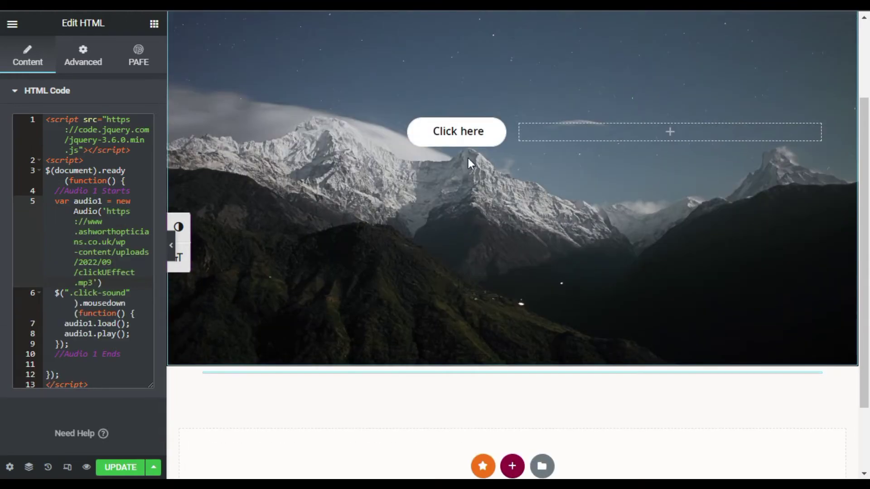
pyautogui.click(491, 132)
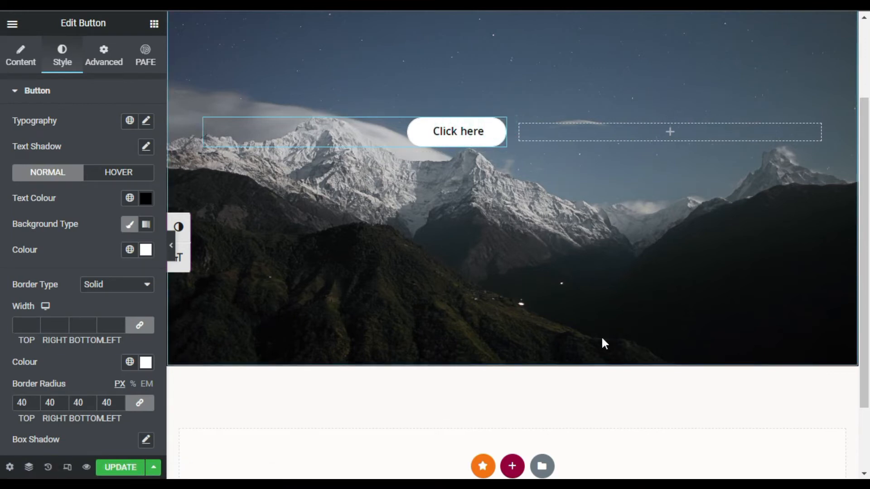
pyautogui.scroll(-3, 602, 336)
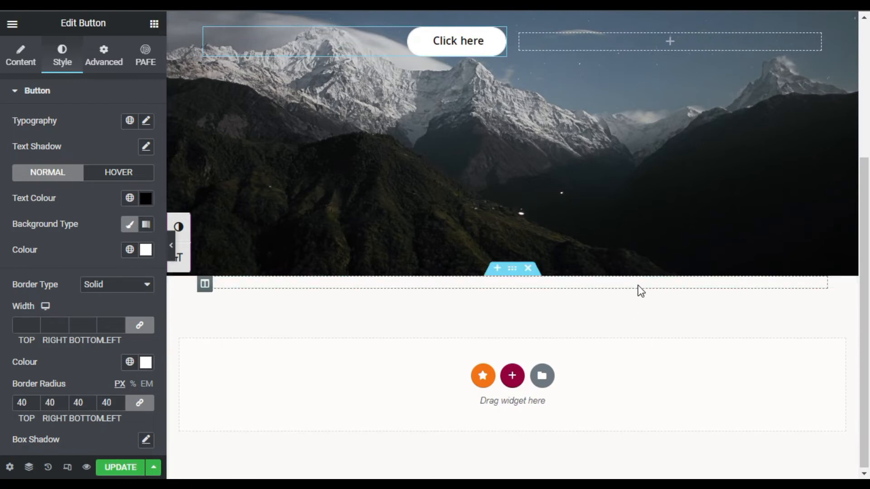
pyautogui.click(29, 466)
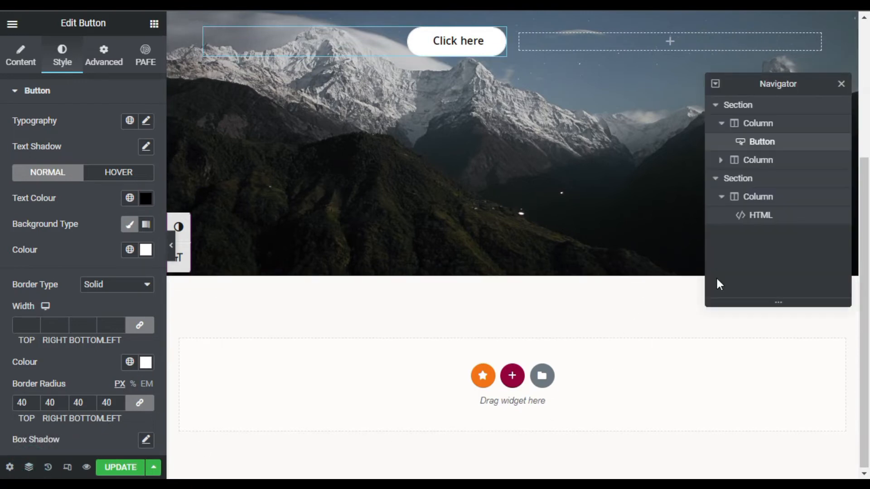
pyautogui.click(759, 215)
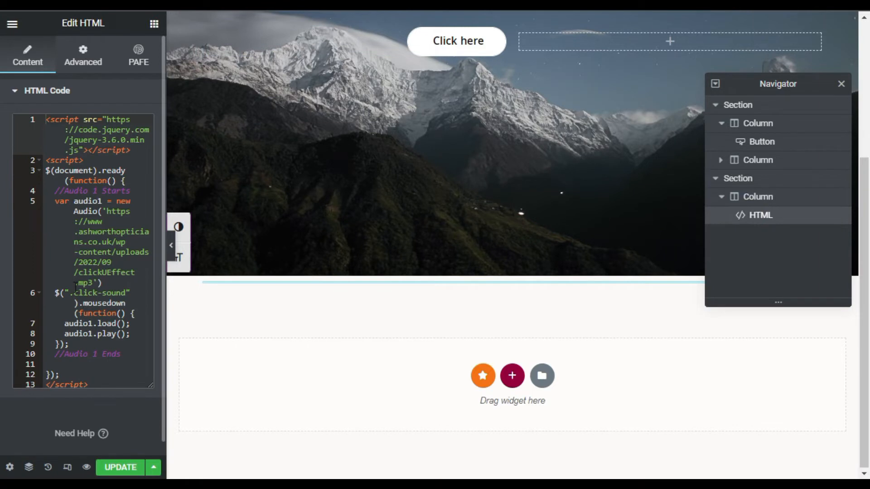
pyautogui.moveTo(72, 293); pyautogui.dragTo(122, 292)
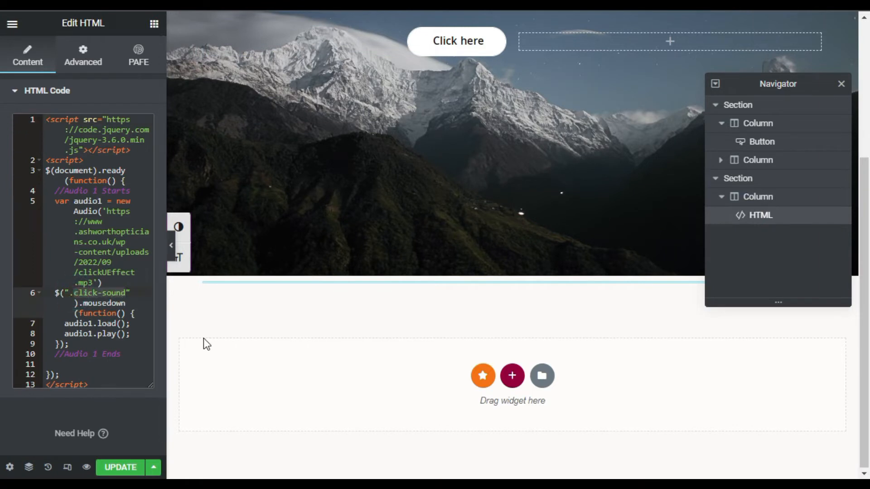
# - Give the Click here button the CSS class click-sound and update the page
pyautogui.click(500, 33)
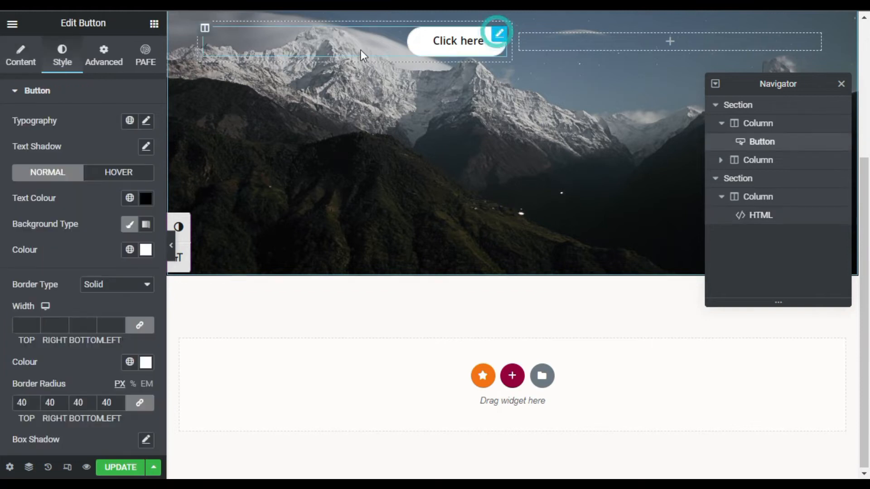
pyautogui.click(103, 54)
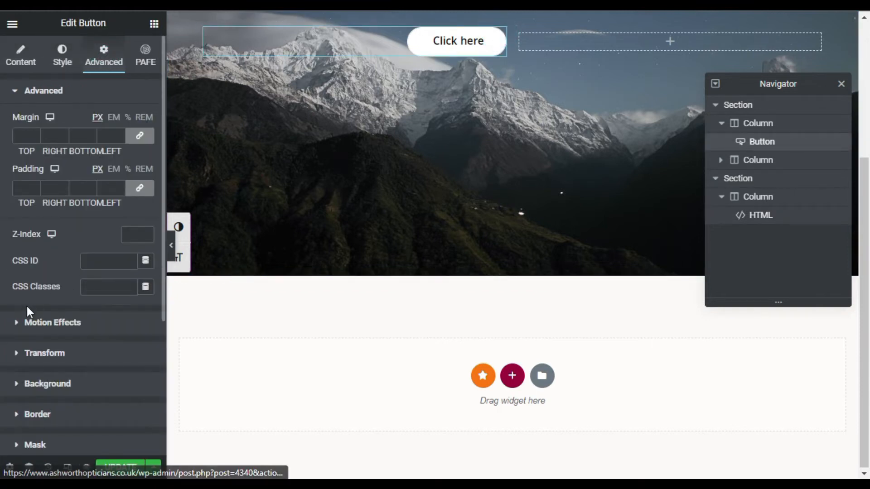
pyautogui.click(105, 286)
pyautogui.write('click-sound')
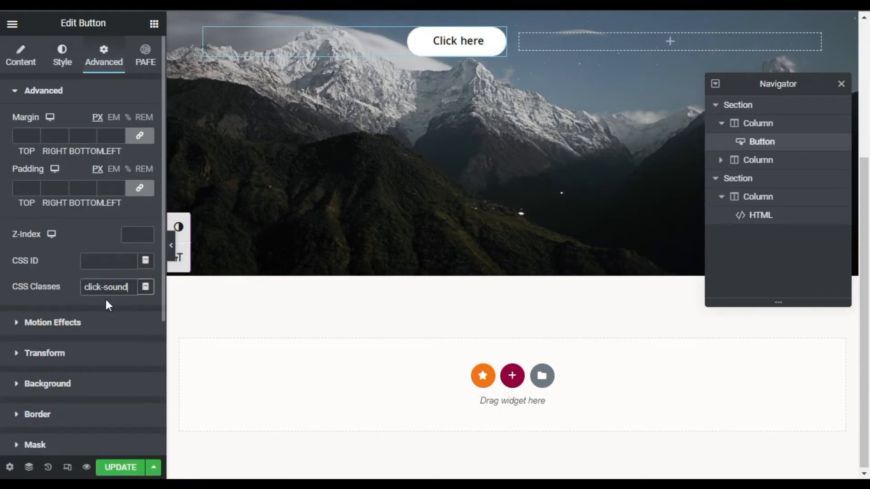
pyautogui.click(121, 467)
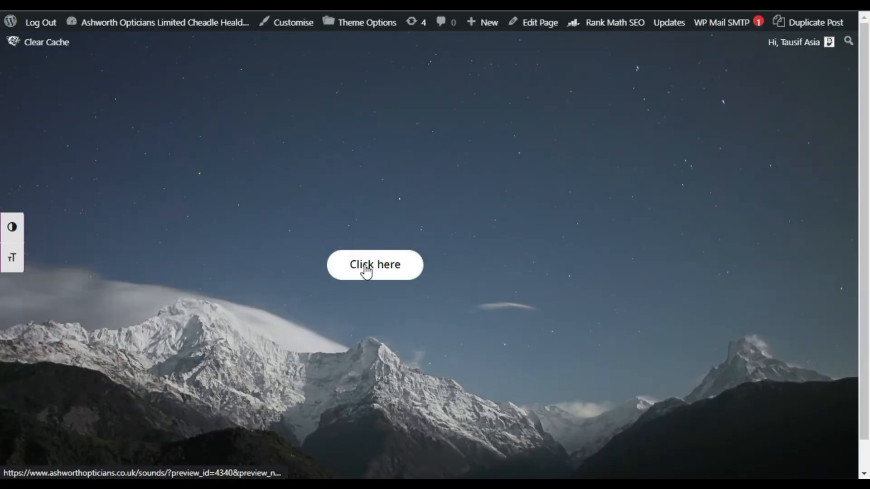
# - Click the Click here button in the preview twice to hear its sound
pyautogui.click(390, 272)
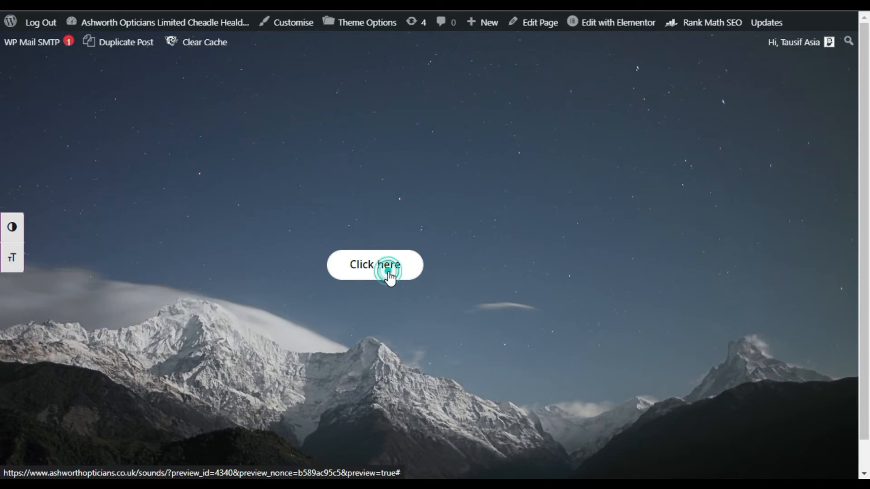
pyautogui.click(390, 272)
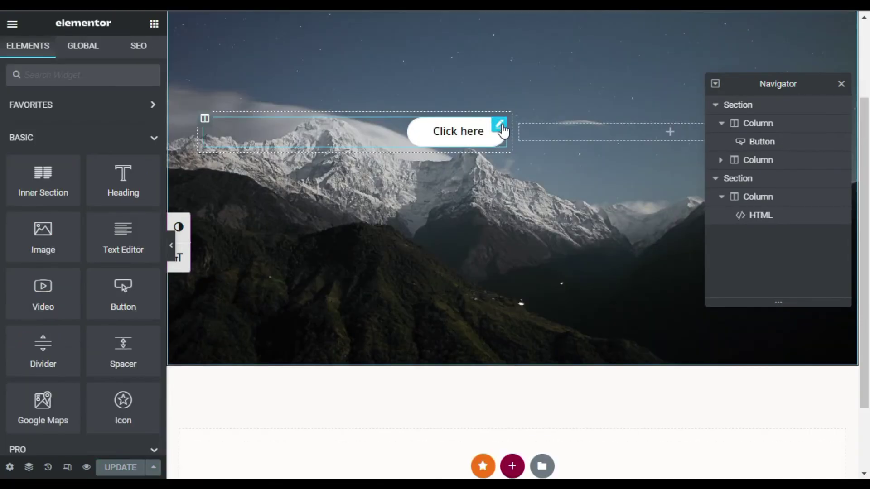
# - Copy the Click here button into the right column and align the copy to the left
pyautogui.rightClick(503, 128)
pyautogui.click(531, 183)
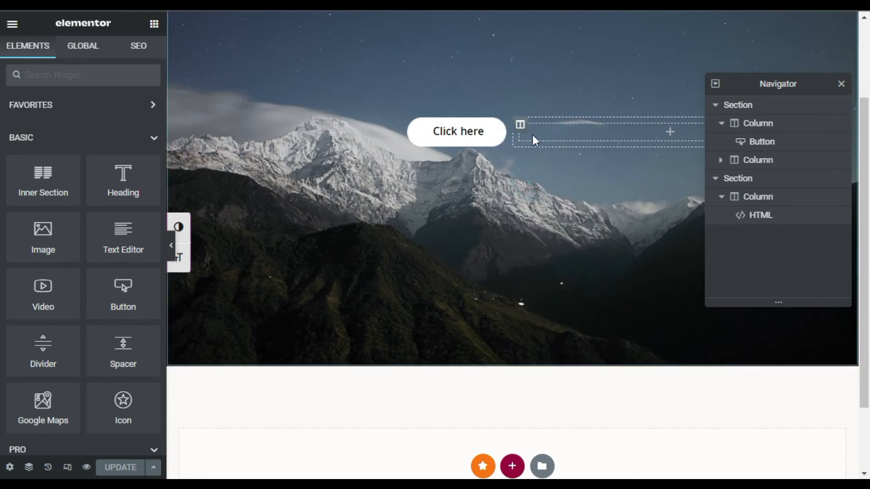
pyautogui.rightClick(533, 134)
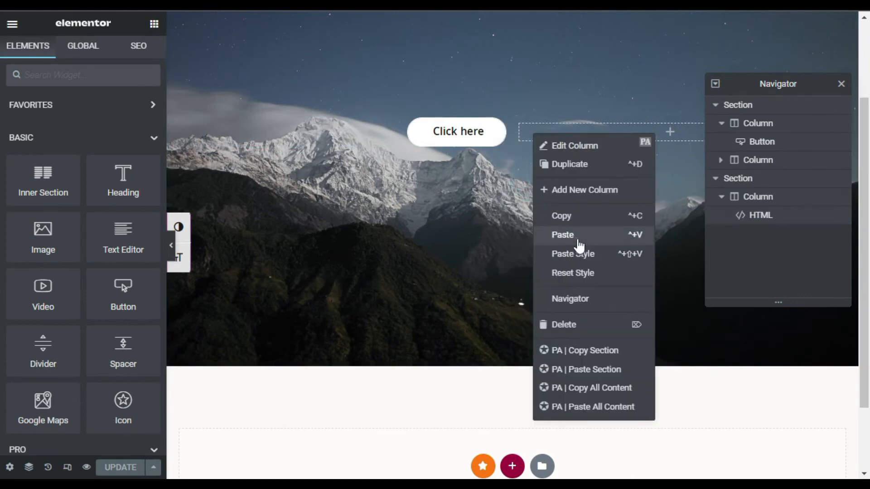
pyautogui.click(577, 239)
pyautogui.click(842, 84)
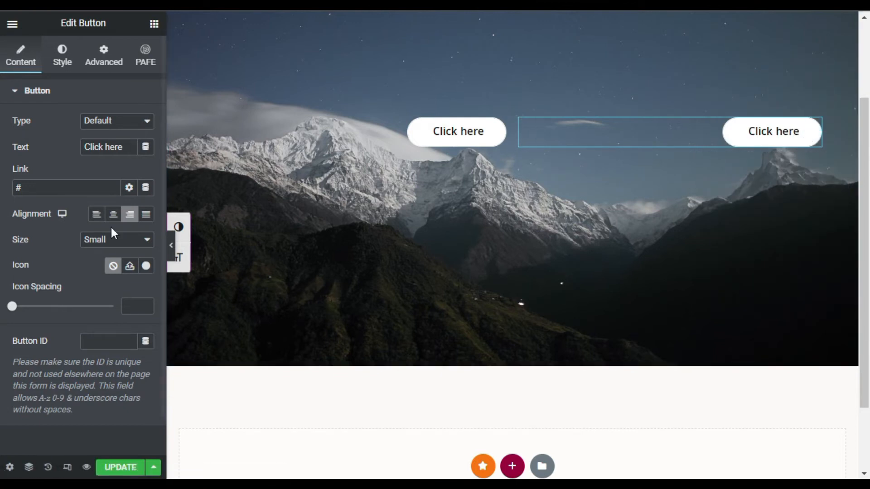
pyautogui.click(97, 214)
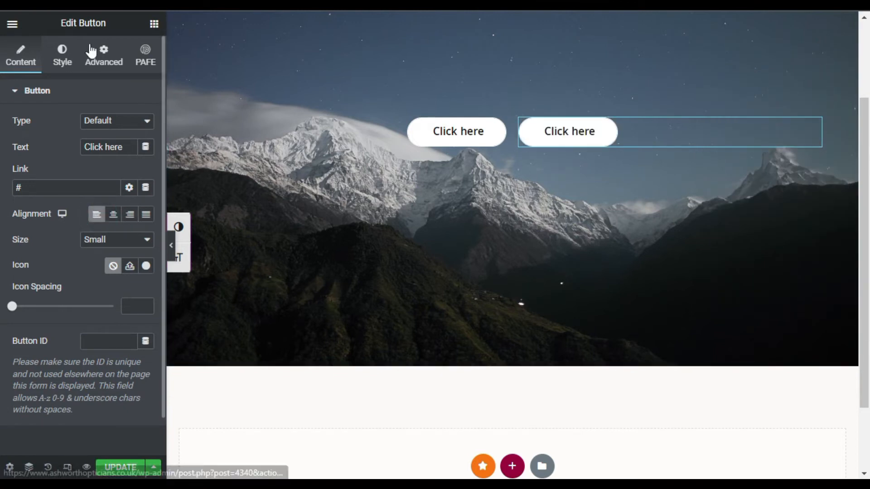
# - Give the copied button a gold #B3A334 background in its Style colour picker
pyautogui.click(62, 54)
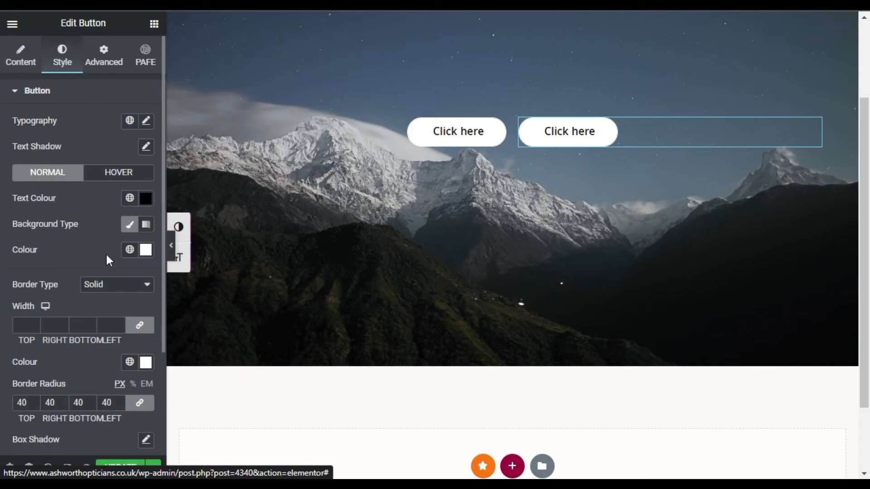
pyautogui.scroll(-2, 108, 259)
pyautogui.click(146, 117)
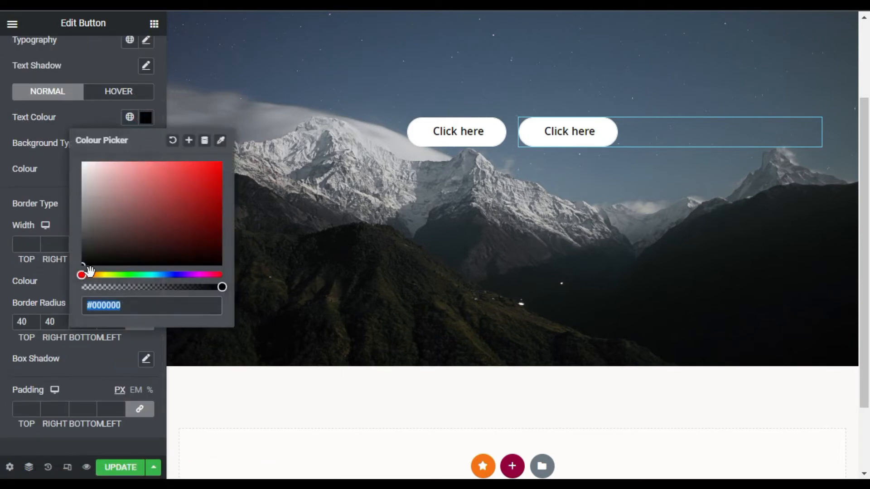
pyautogui.click(81, 184)
pyautogui.click(146, 169)
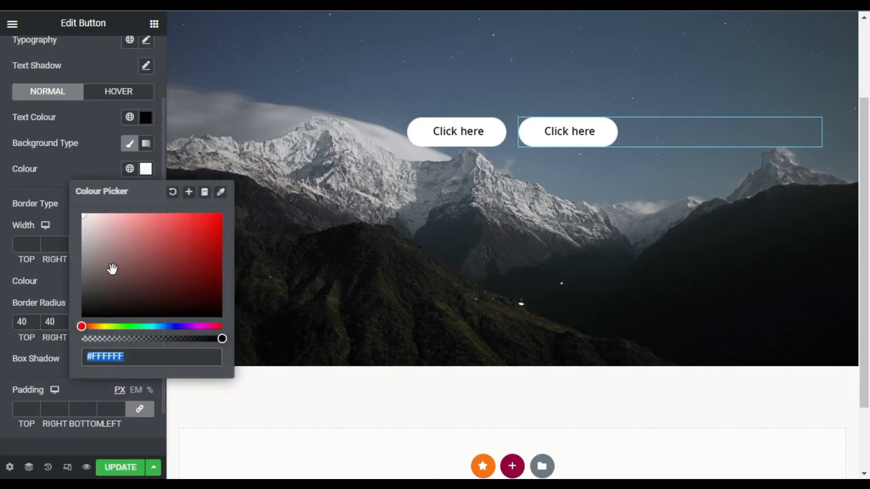
pyautogui.moveTo(82, 326); pyautogui.dragTo(102, 327)
pyautogui.moveTo(121, 283); pyautogui.dragTo(181, 244)
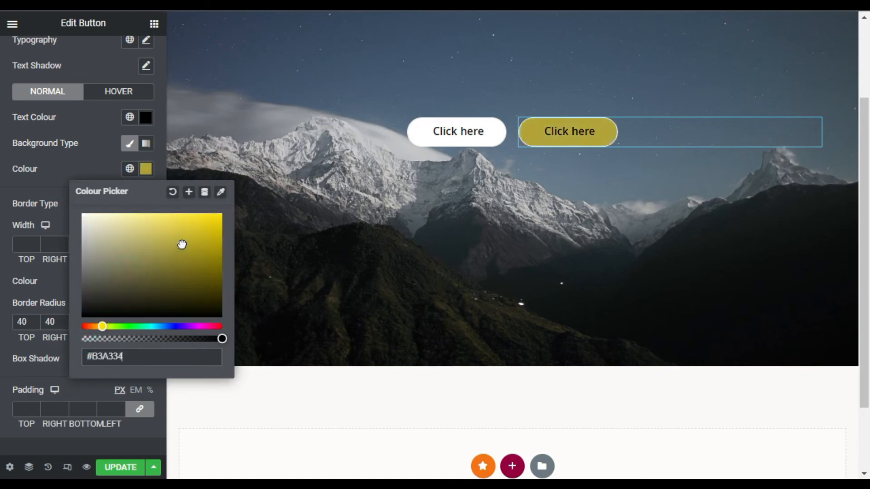
pyautogui.click(102, 157)
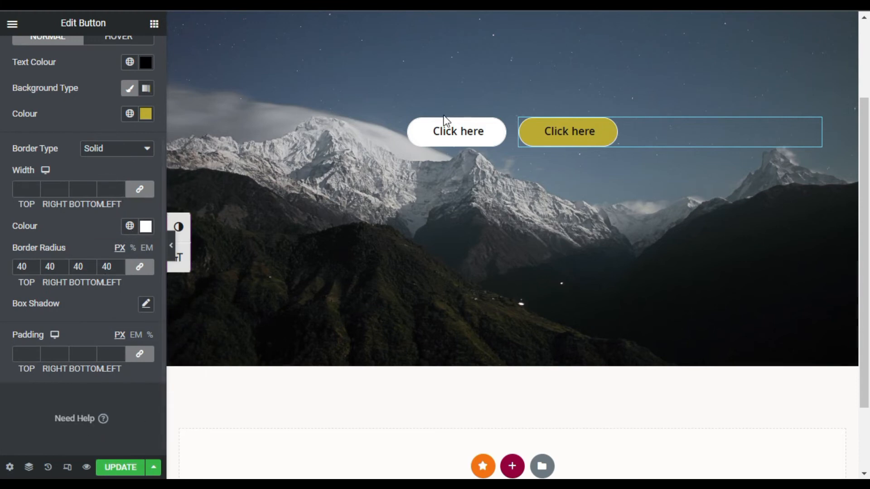
pyautogui.scroll(-3, 476, 307)
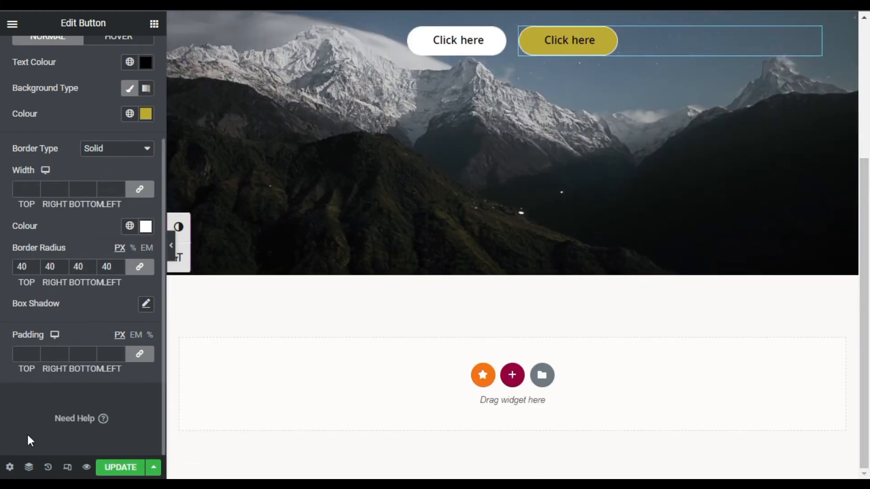
pyautogui.click(29, 467)
# - Duplicate the Audio 1 script block below line 10 in the HTML widget and select its sound URL
pyautogui.click(802, 233)
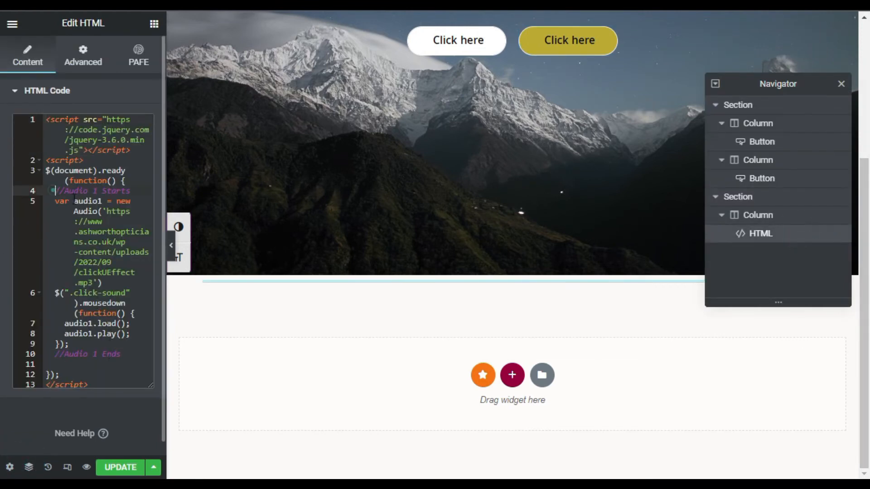
pyautogui.moveTo(56, 191)
pyautogui.mouseDown()
pyautogui.moveTo(116, 253)
pyautogui.moveTo(127, 354)
pyautogui.mouseUp()
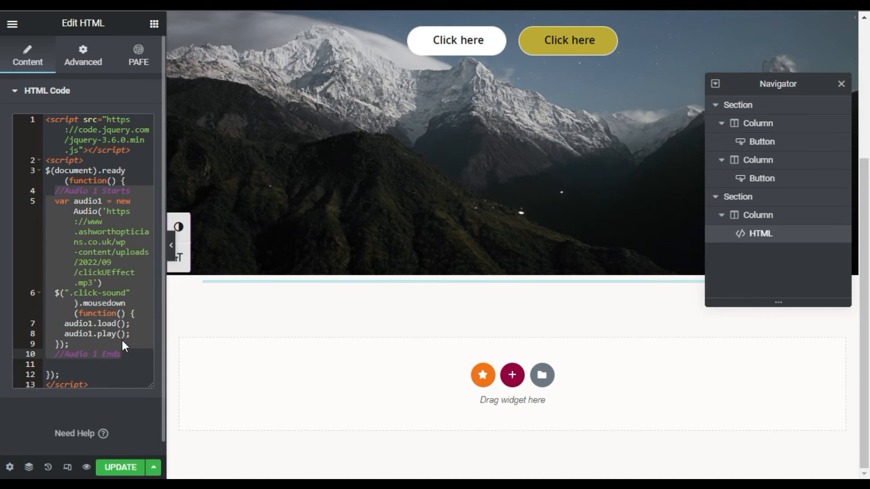
pyautogui.click(122, 354)
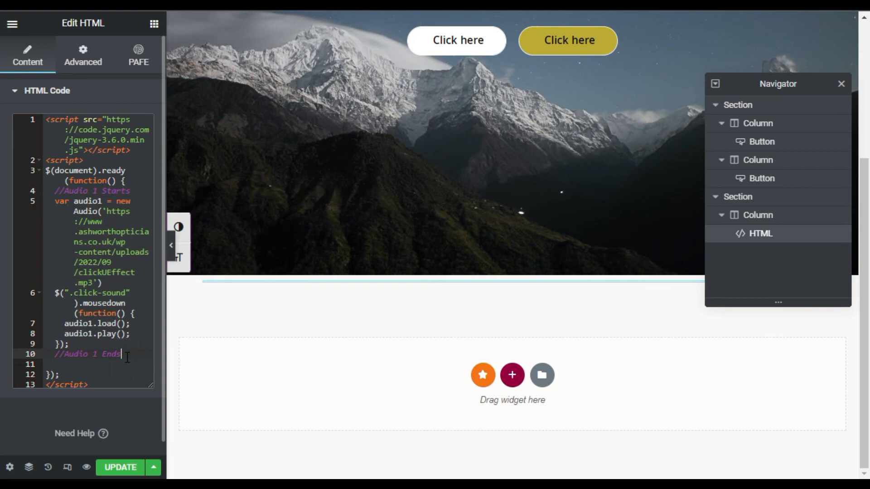
pyautogui.press('Return')
pyautogui.press('Return')
pyautogui.hotkey('ctrl', 'v')
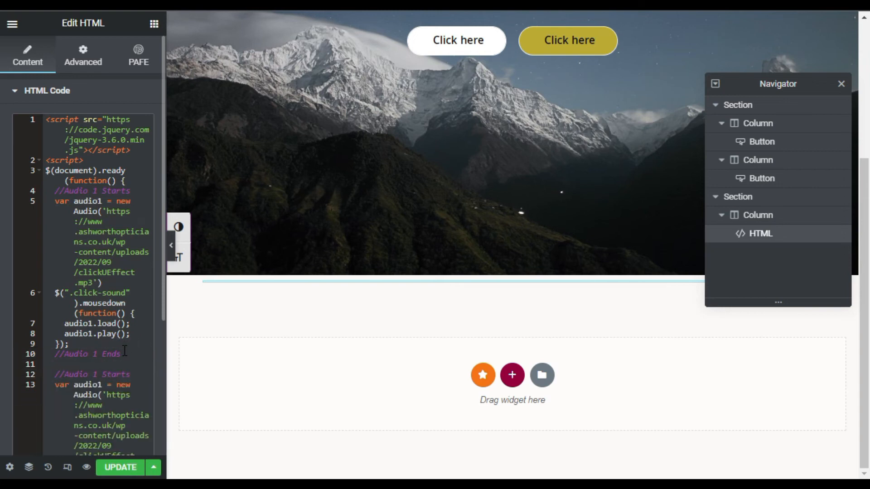
pyautogui.scroll(-3, 109, 349)
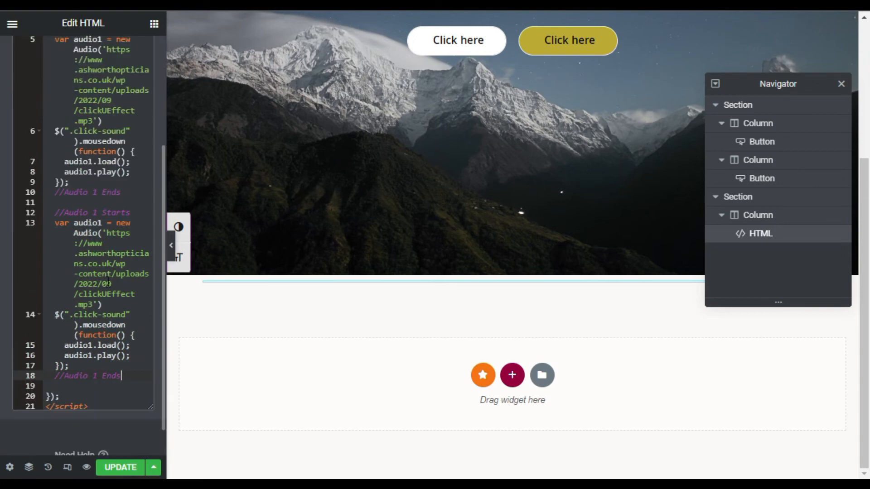
pyautogui.moveTo(107, 235); pyautogui.dragTo(93, 305)
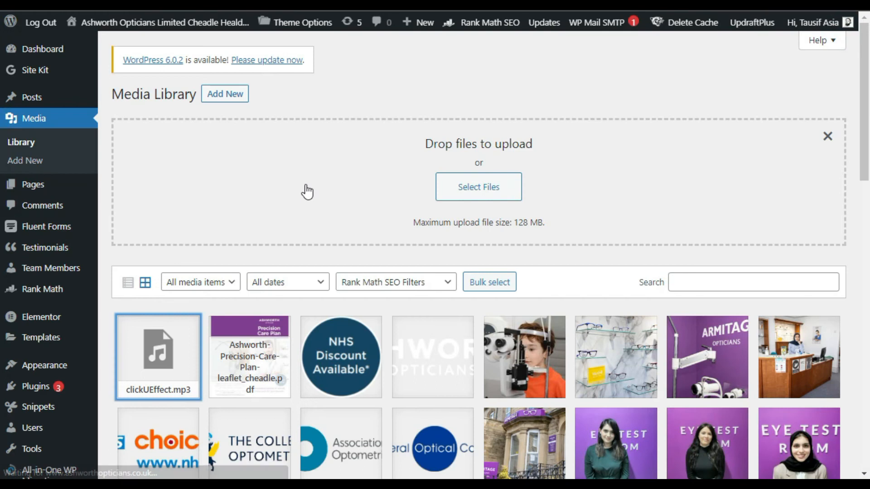
# - Upload the lion roar WAV to the Media Library and copy its file URL
pyautogui.click(477, 181)
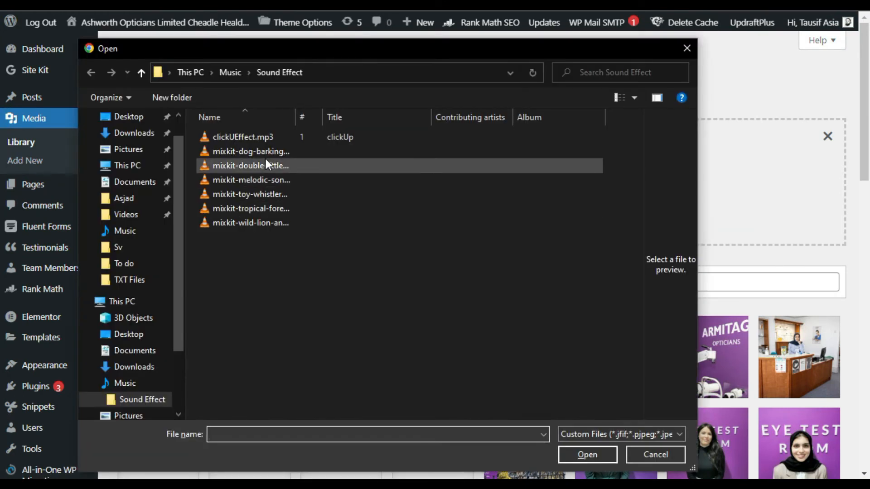
pyautogui.doubleClick(295, 223)
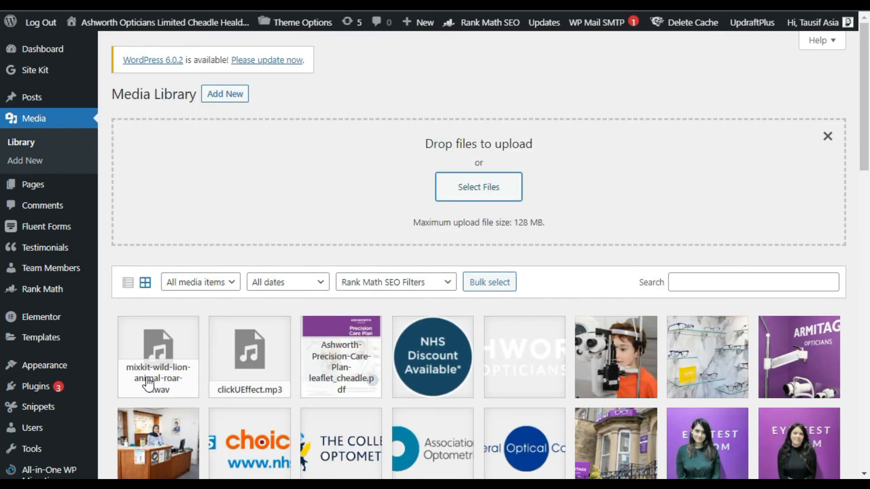
pyautogui.click(172, 368)
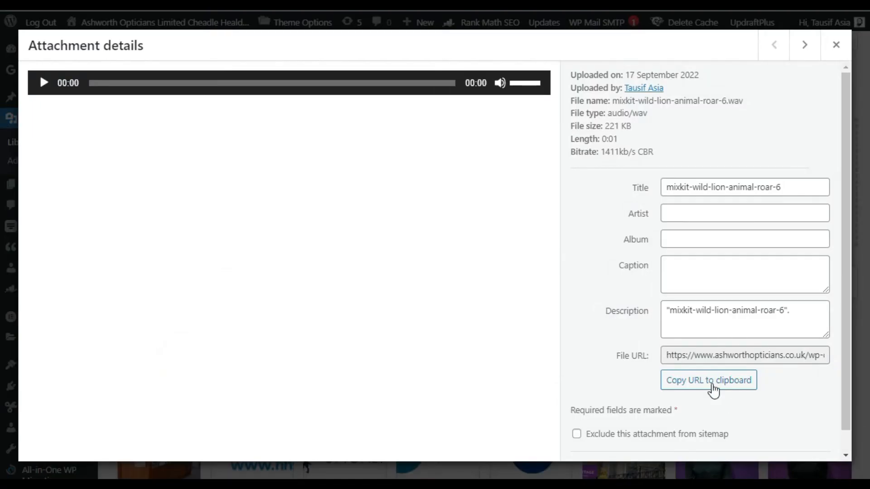
pyautogui.click(708, 380)
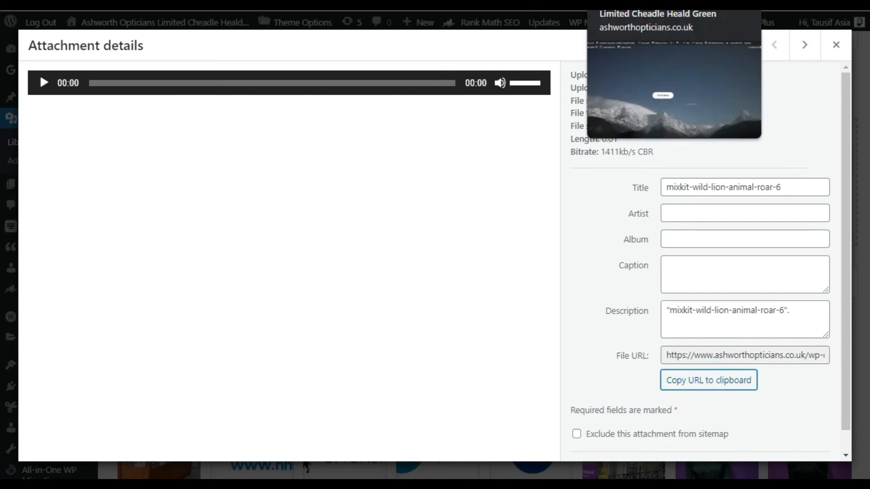
pyautogui.click(598, 4)
# - Paste the lion roar URL into the second block and rename its audio1 variable to audio2
pyautogui.hotkey('ctrl', 'v')
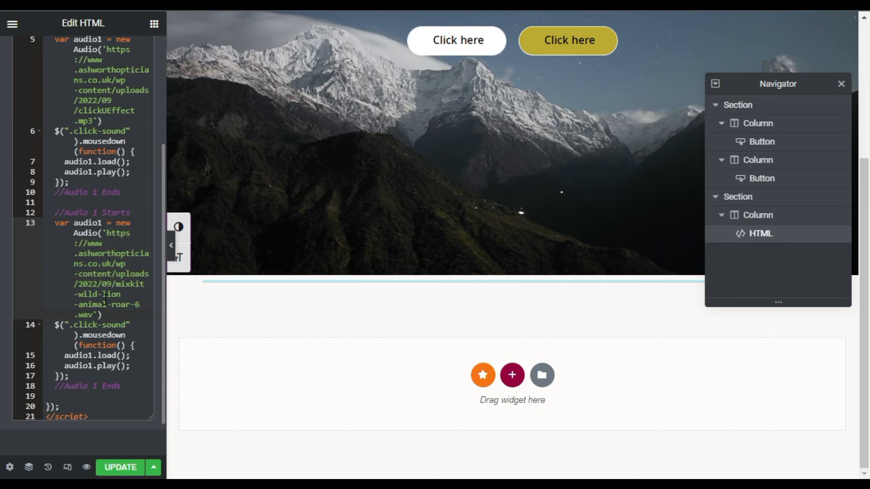
pyautogui.scroll(-2, 108, 304)
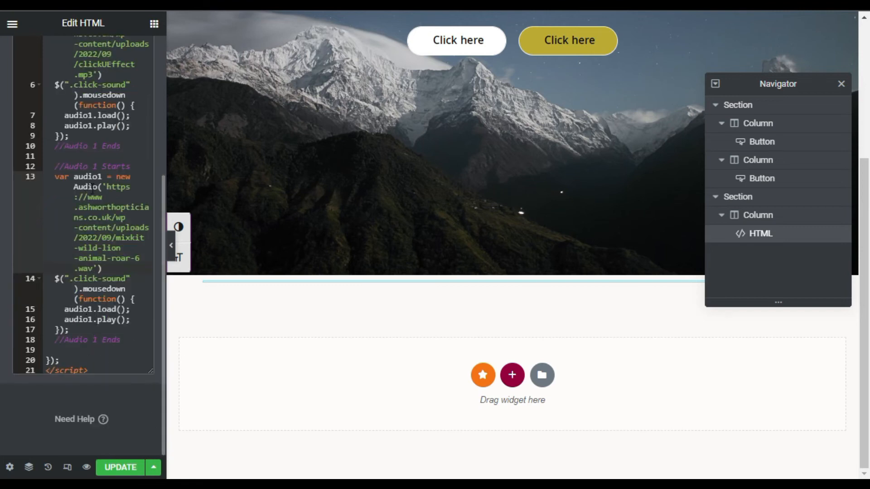
pyautogui.click(100, 177)
pyautogui.press('BackSpace')
pyautogui.write('2')
pyautogui.click(92, 309)
pyautogui.write('2')
pyautogui.click(92, 320)
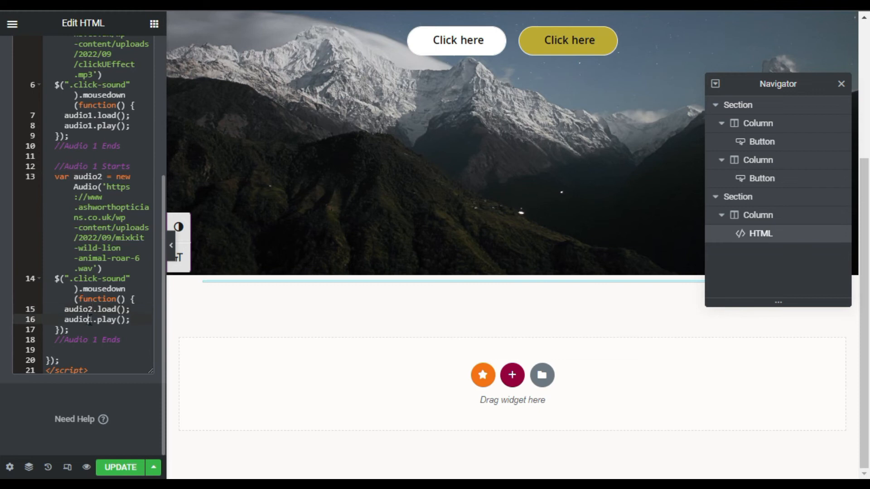
pyautogui.press('BackSpace')
pyautogui.write('2')
# - Rename the second block's .click-sound selector to .click-effect
pyautogui.click(121, 467)
pyautogui.scroll(-5, 118, 333)
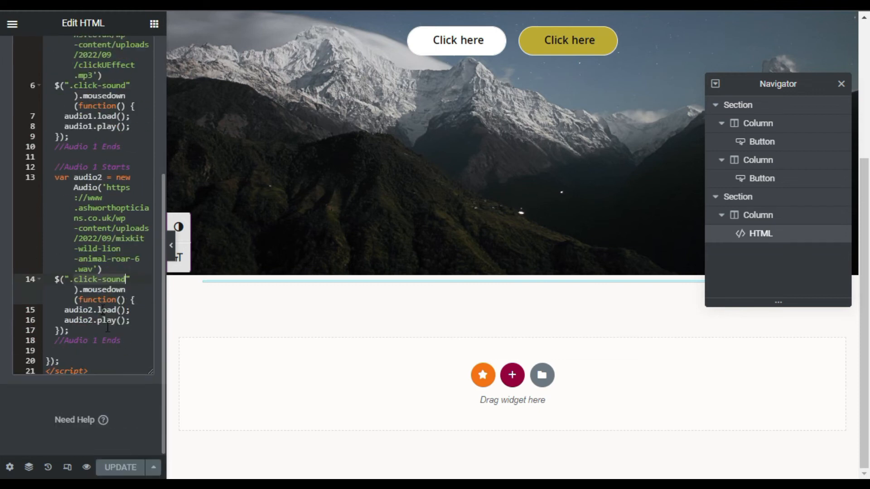
pyautogui.click(94, 280)
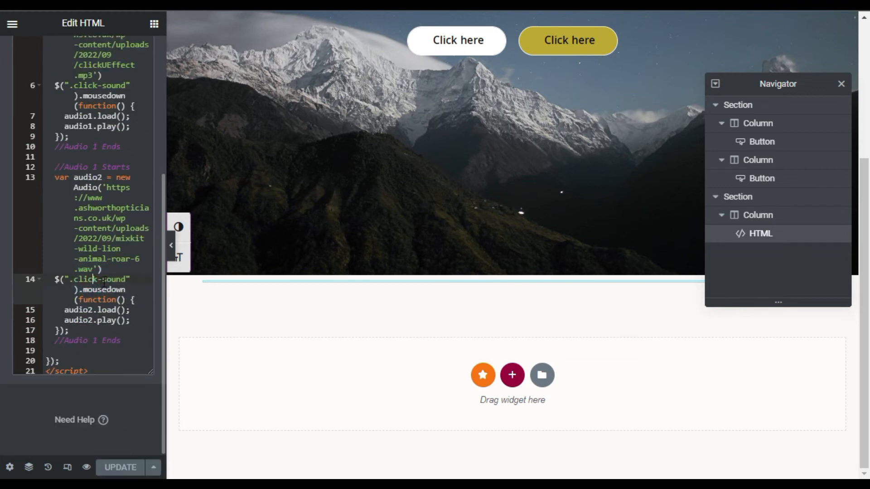
pyautogui.doubleClick(105, 279)
pyautogui.write('effect')
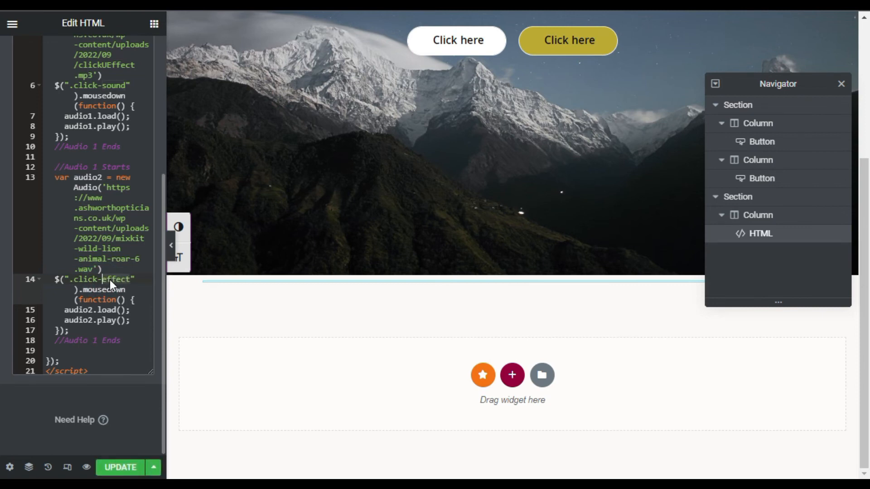
pyautogui.hotkey('ctrl', 'Left')
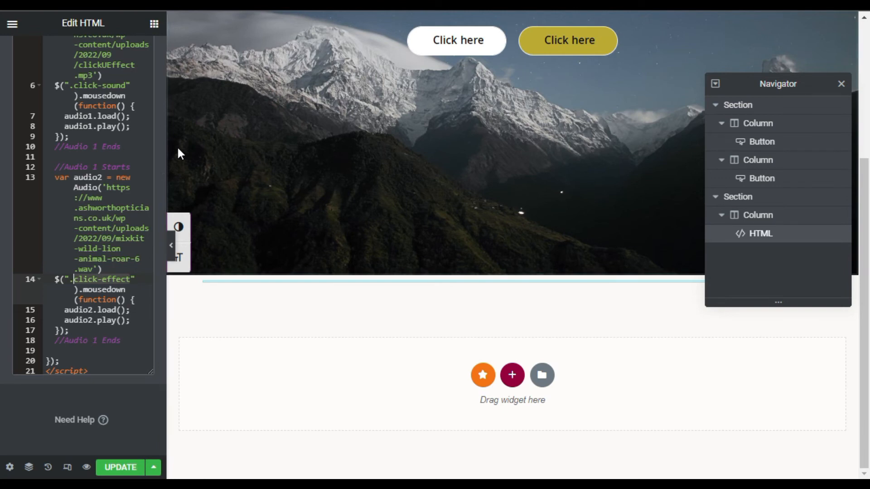
pyautogui.moveTo(670, 40)
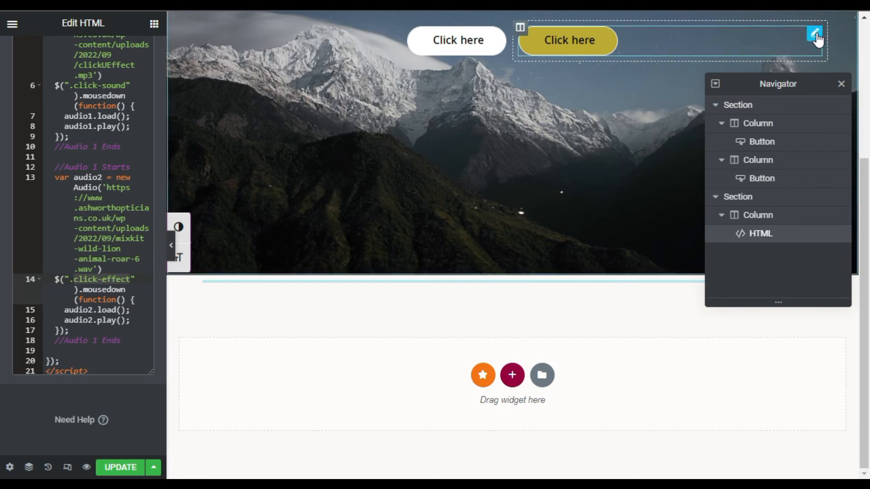
# - Set the gold button's CSS class to click-effect, relabel it 'ROAR here', and update the page
pyautogui.click(816, 35)
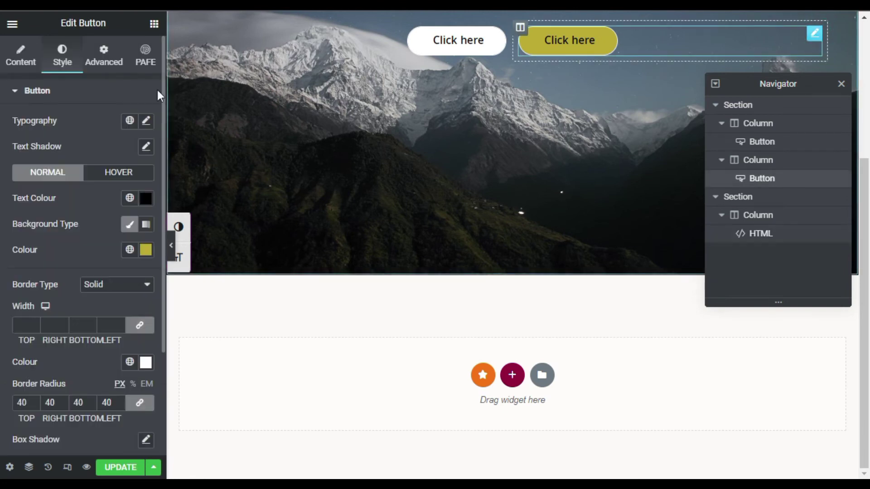
pyautogui.click(103, 55)
pyautogui.doubleClick(106, 287)
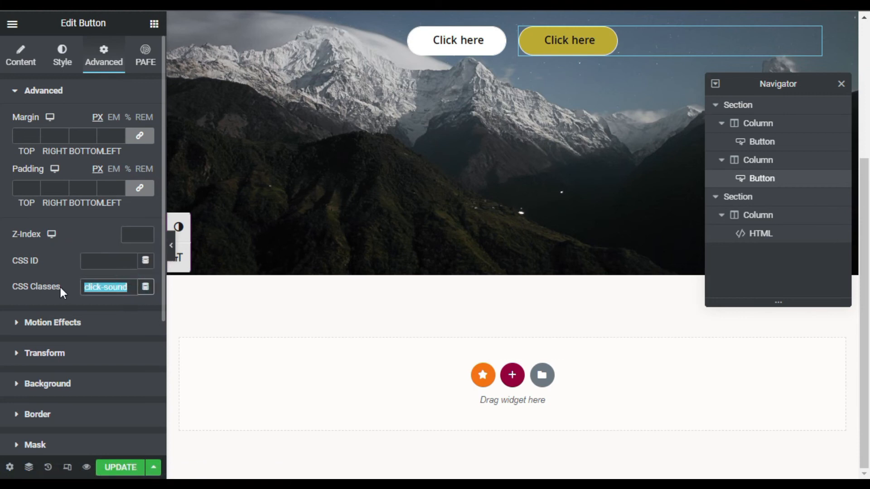
pyautogui.write('click-effect')
pyautogui.click(21, 55)
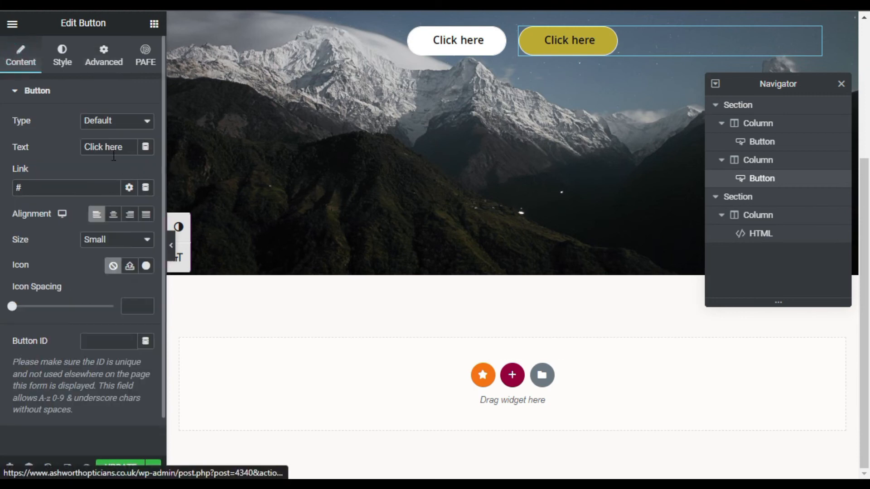
pyautogui.moveTo(103, 148); pyautogui.dragTo(80, 148)
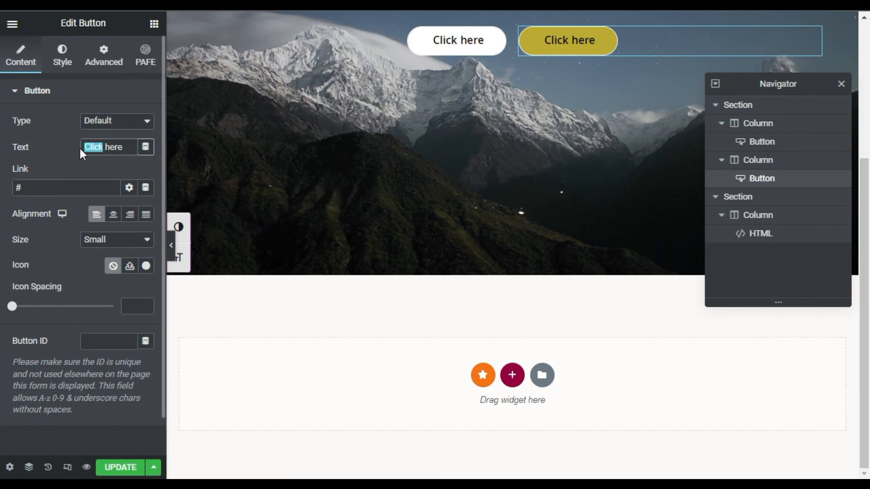
pyautogui.write('Ro')
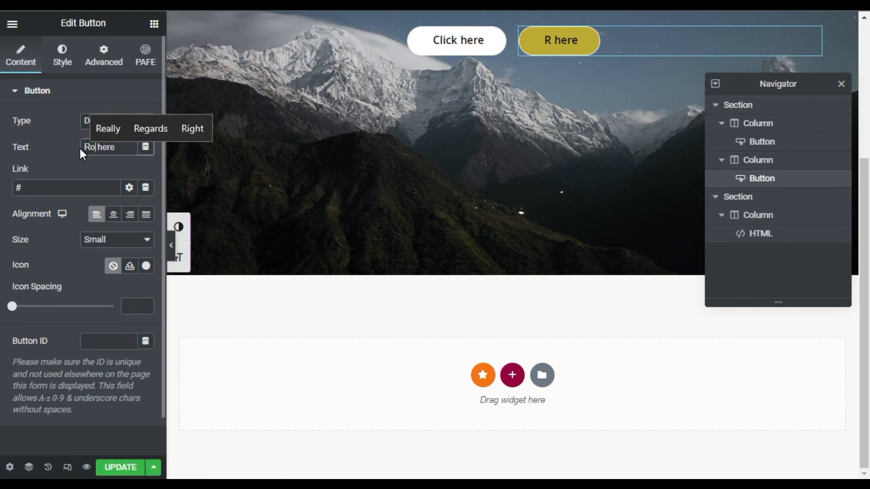
pyautogui.write('AR')
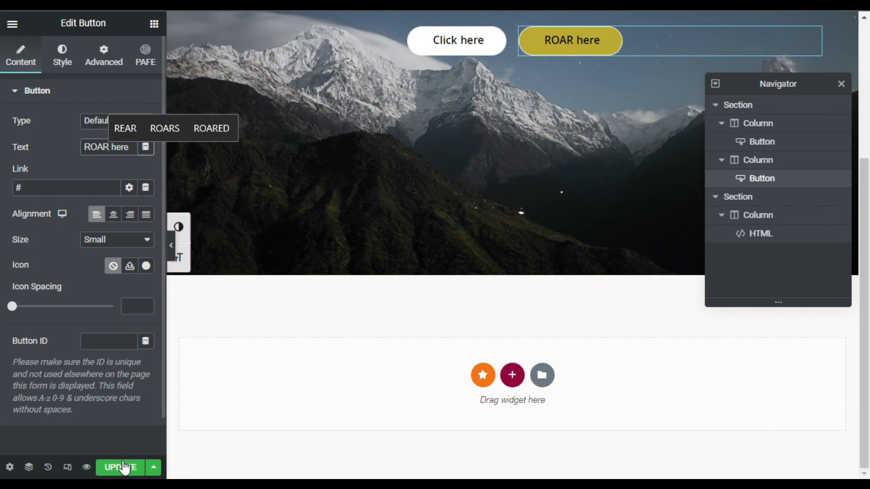
pyautogui.click(123, 468)
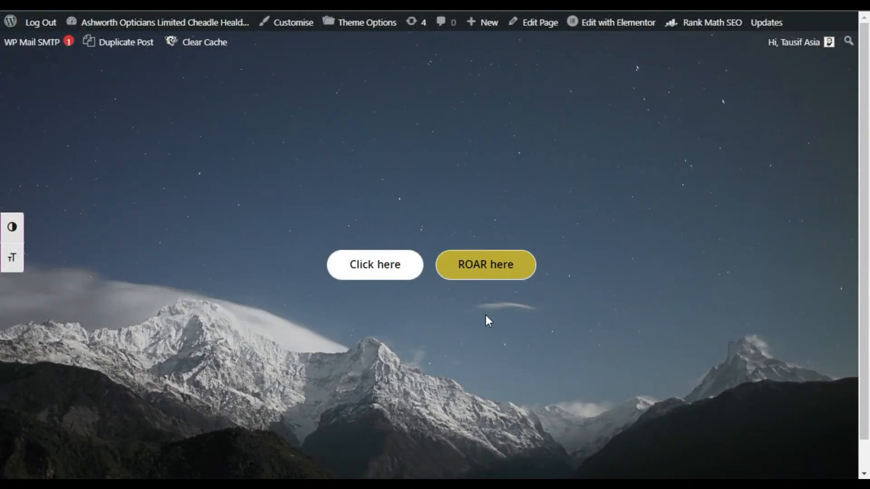
# - Test the ROAR here and Click here buttons in the live preview to hear their sounds
pyautogui.click(489, 269)
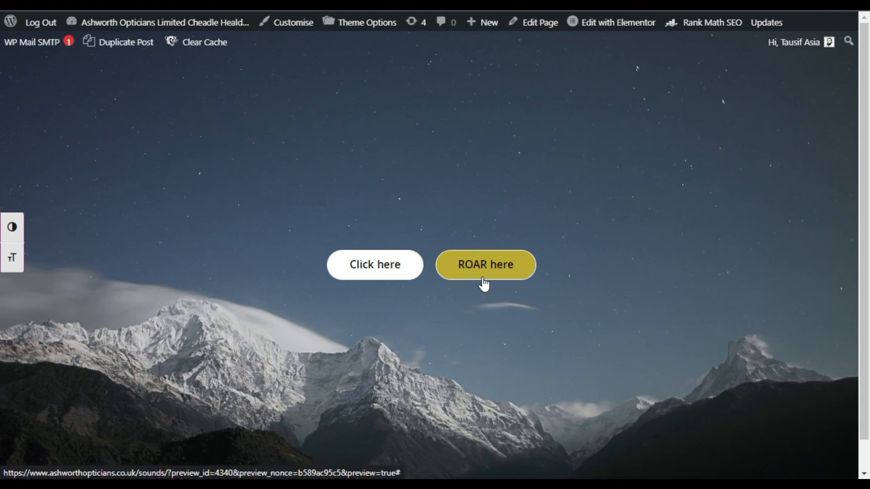
pyautogui.click(368, 271)
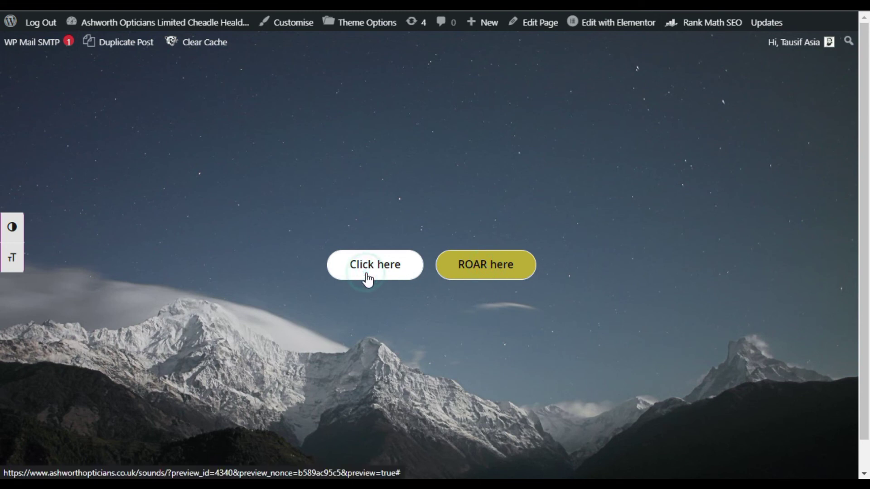
pyautogui.click(394, 280)
pyautogui.click(369, 277)
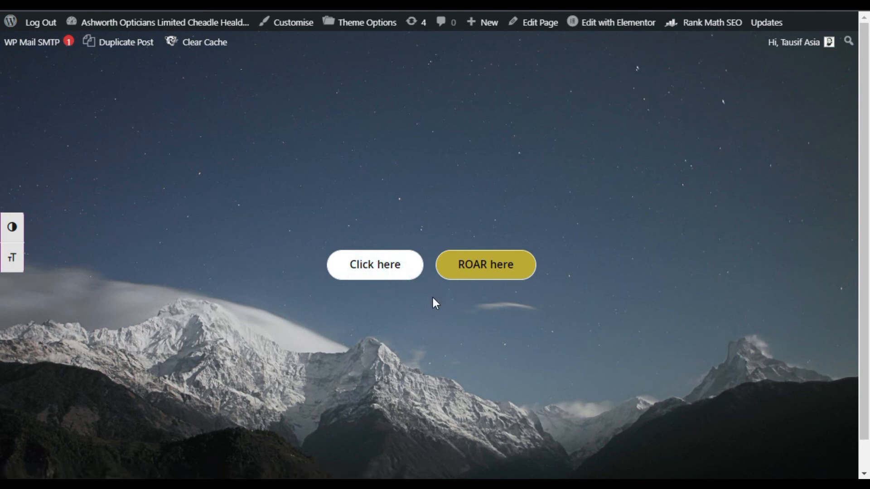